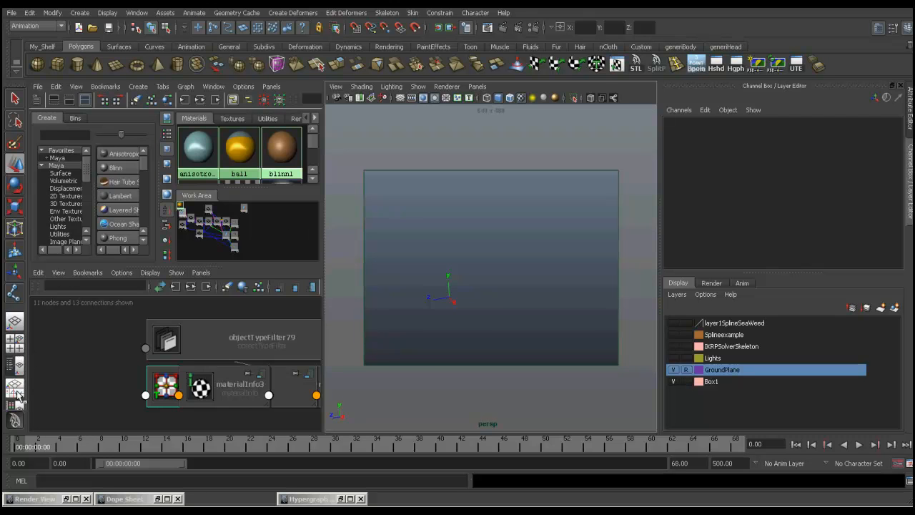
Enlarge the perspective view to fill the workspace and display joints and NURBS curves in it.
left_click(16, 345)
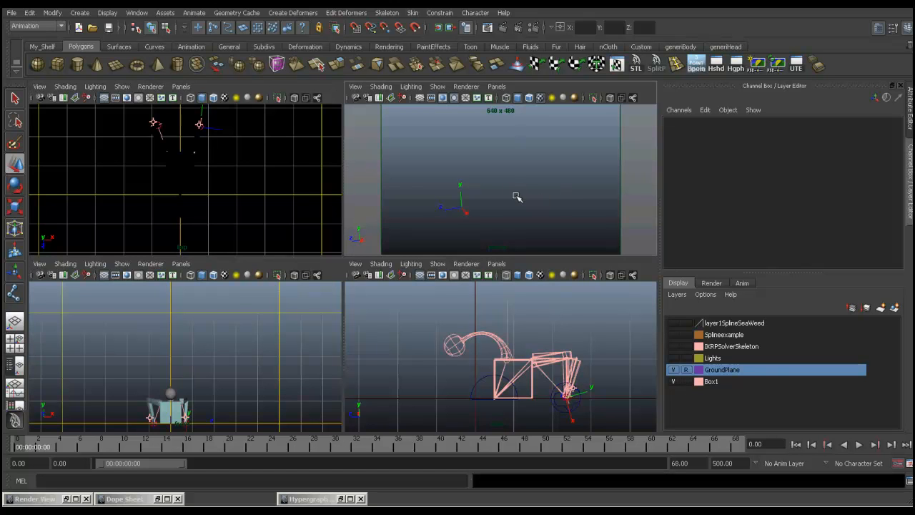
key("space")
left_click_drag(433, 329, 473, 332, "alt")
right_click_drag(473, 333, 464, 326, "alt")
middle_click_drag(446, 322, 437, 314, "alt")
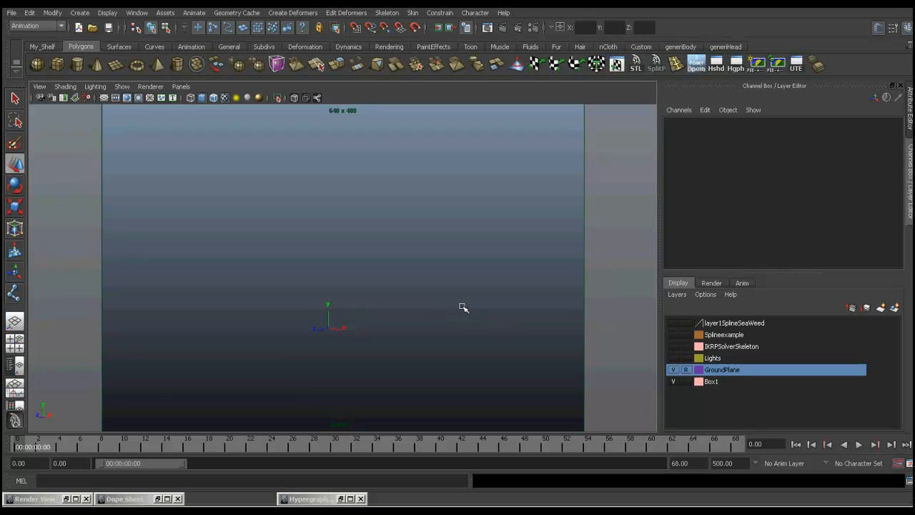
left_click(121, 88)
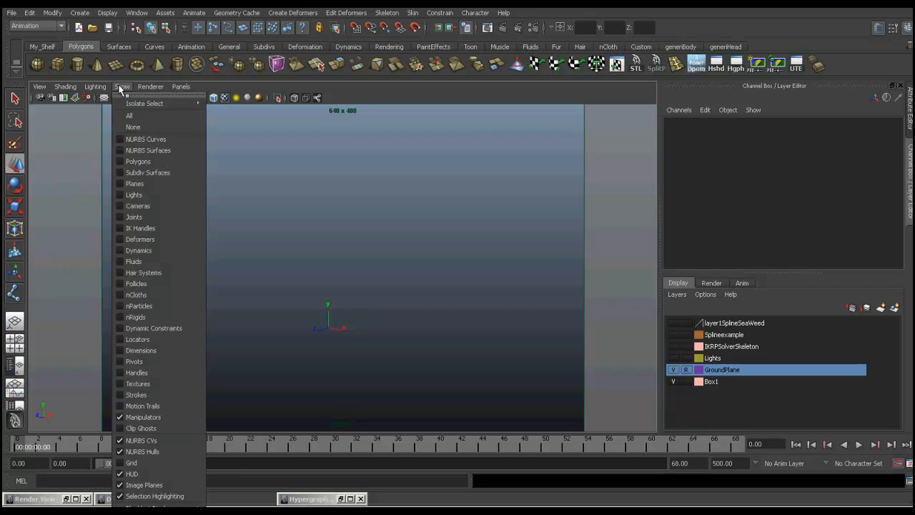
left_click(128, 218)
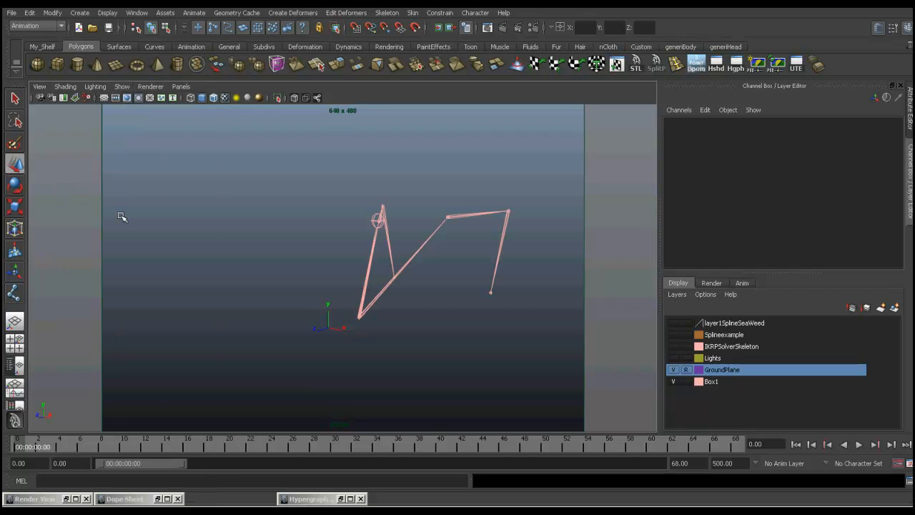
left_click_drag(454, 296, 421, 307, "alt")
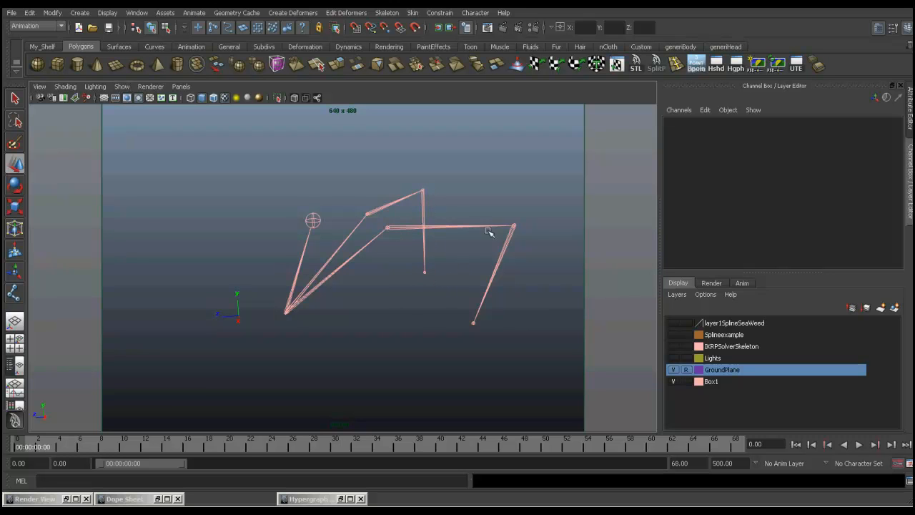
left_click(126, 87)
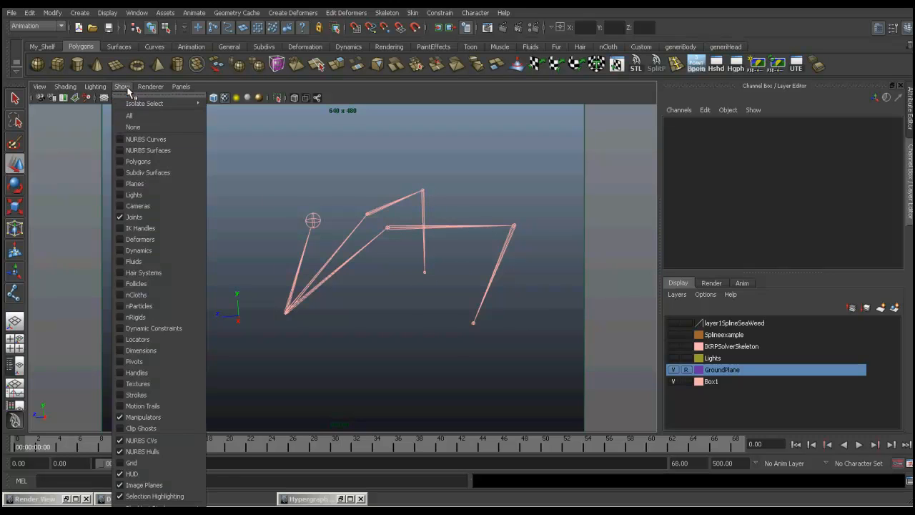
left_click(127, 142)
Raise both foot control curves, moving the left leg's circle to about 0.28 in Y, to test the leg joints.
left_click(470, 288)
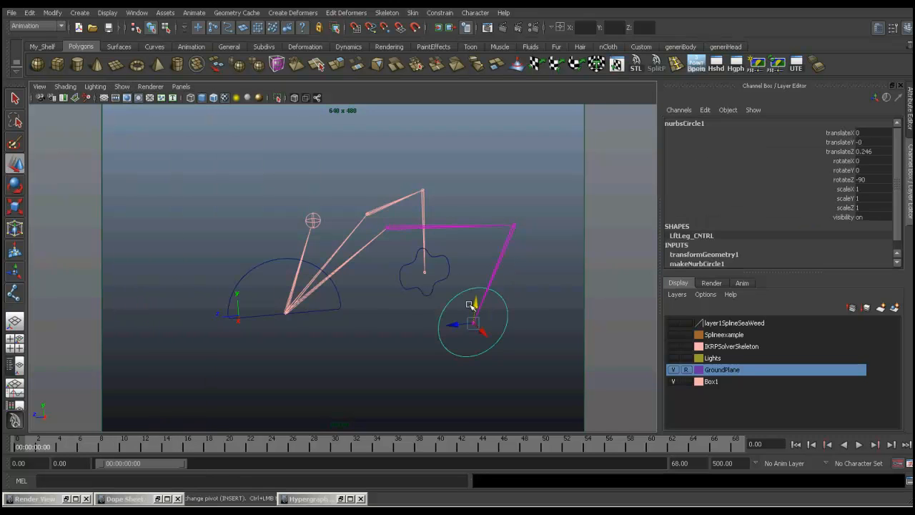
left_click_drag(477, 309, 479, 284)
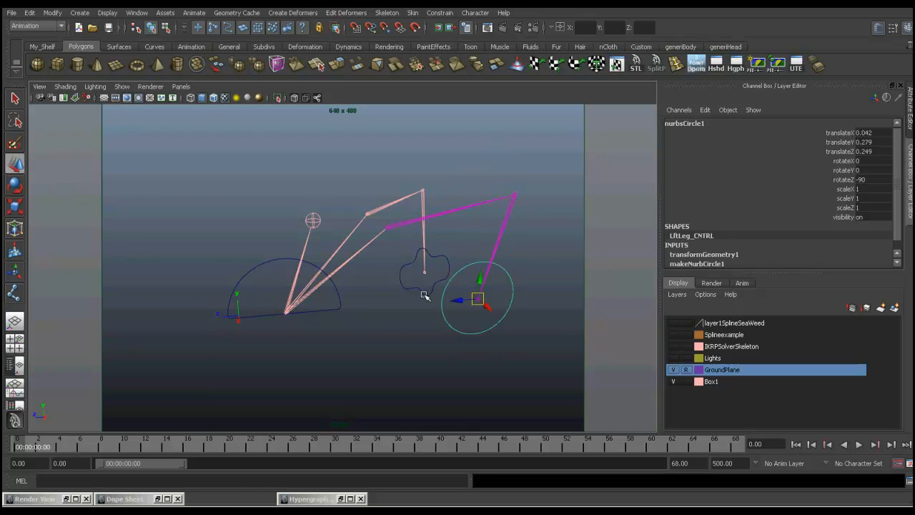
left_click(417, 284)
left_click_drag(428, 258, 428, 238)
left_click(272, 272)
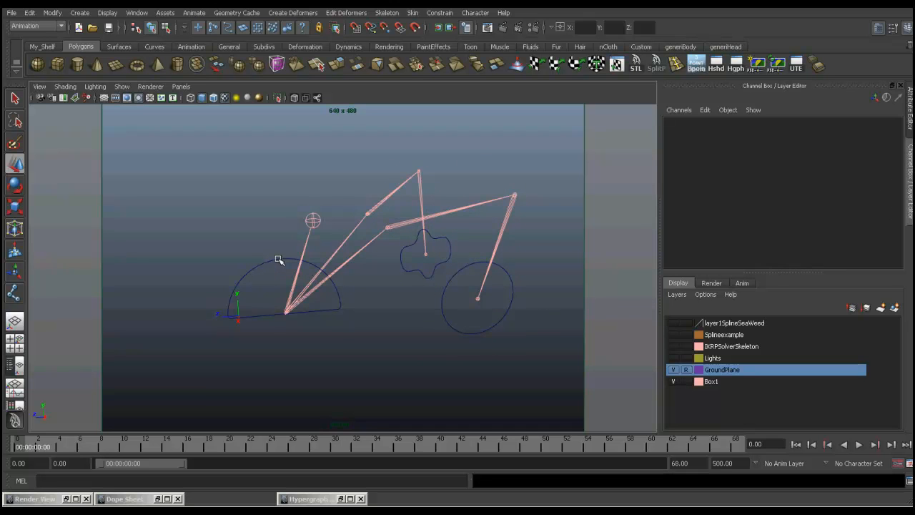
Raise the semicircular root control to lift the body joints, and undo the last change.
left_click(279, 261)
left_click_drag(286, 296, 286, 247)
left_click(283, 317)
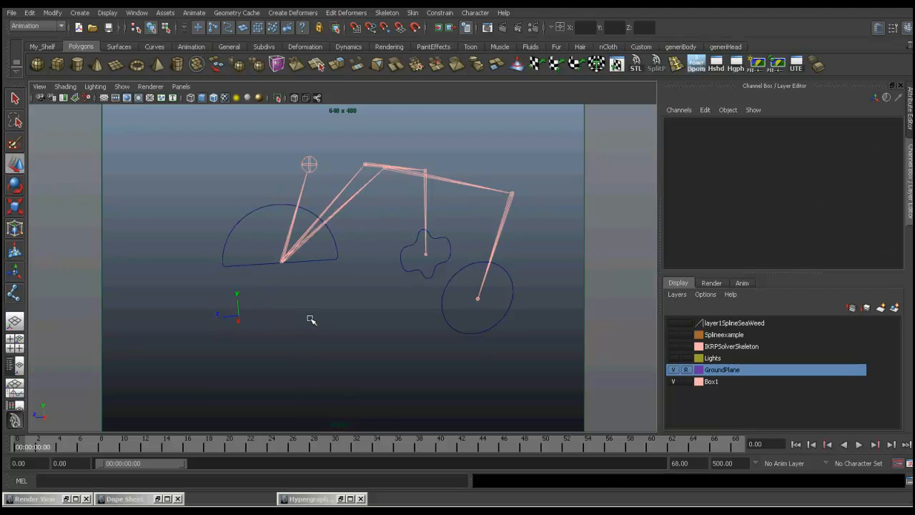
key("ctrl+z")
key("ctrl+z")
Rotate the root control to about 22 degrees in X, try other rotations, and undo the extra ones.
left_click_drag(311, 320, 420, 326, "alt")
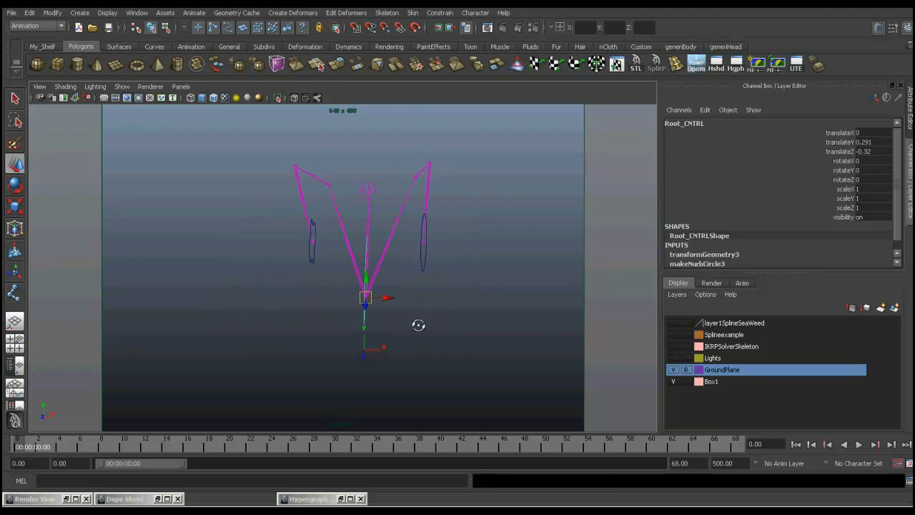
key("e")
mouse_move(357, 290)
left_mouse_down()
mouse_move(365, 288)
mouse_move(375, 307)
mouse_move(372, 283)
mouse_move(347, 281)
left_mouse_up()
left_click_drag(427, 324, 372, 326, "alt")
left_click_drag(328, 288, 326, 285)
key("ctrl+z")
key("ctrl+z")
key("ctrl+z")
key("ctrl+z")
key("ctrl+z")
key("ctrl+z")
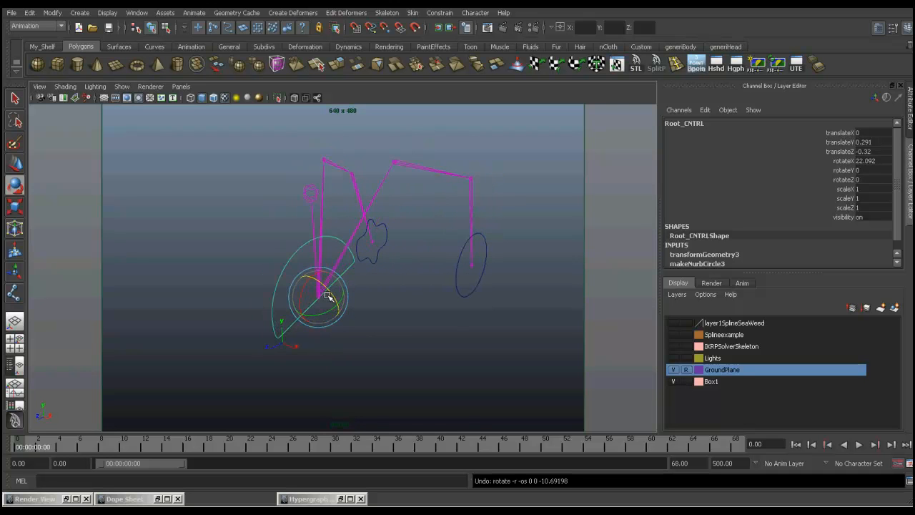
Select the large spherical joint above the root to inspect it, and clear the selection.
left_click_drag(420, 332, 361, 335, "alt")
left_click(326, 201)
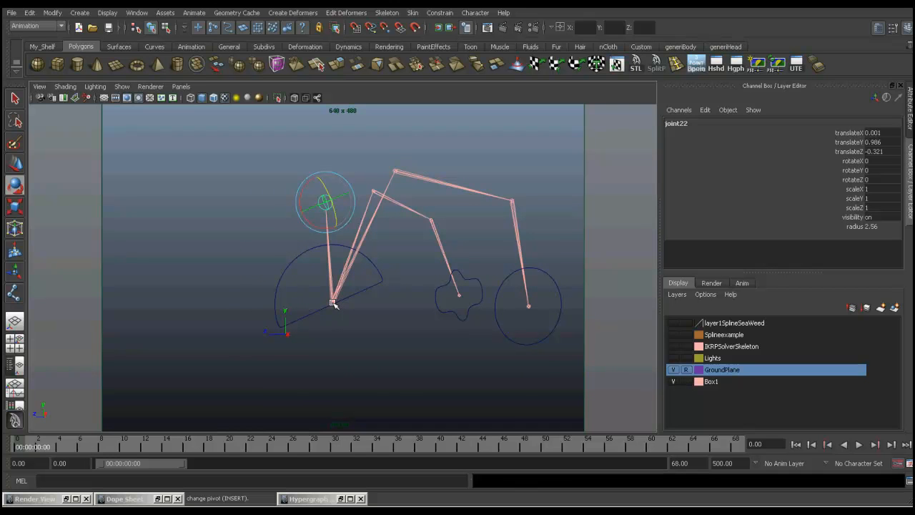
left_click(370, 329)
mouse_move(376, 334)
left_mouse_down("alt")
mouse_move(505, 343)
mouse_move(381, 349)
left_mouse_up("alt")
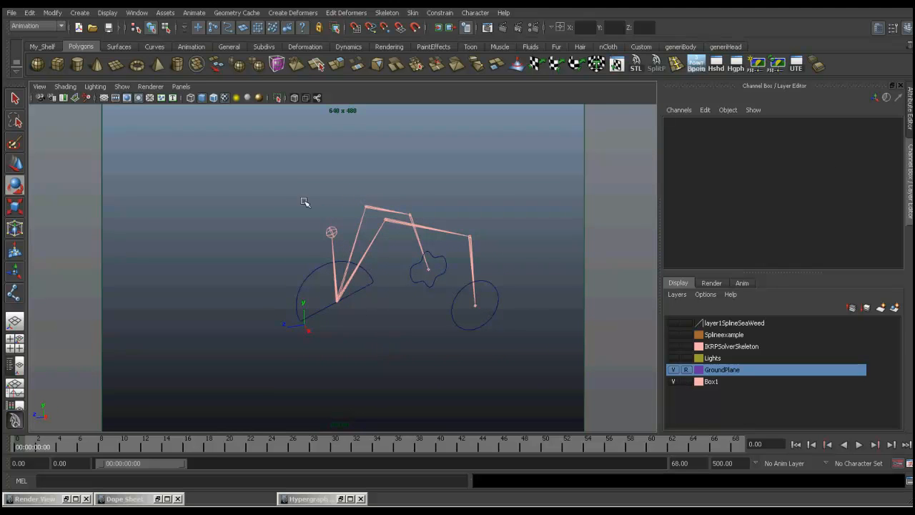
Display polygons, NURBS surfaces and deformers in the perspective view to reveal the character's geometry.
left_click(123, 86)
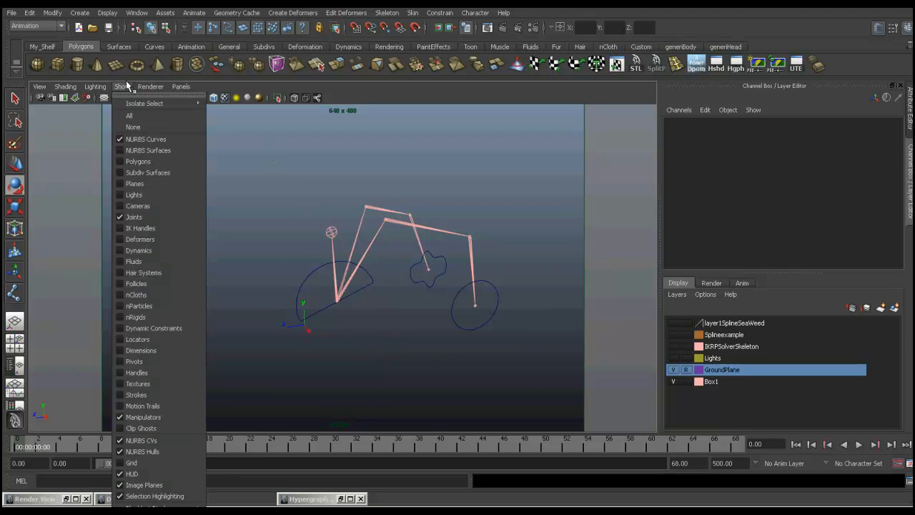
left_click(136, 162)
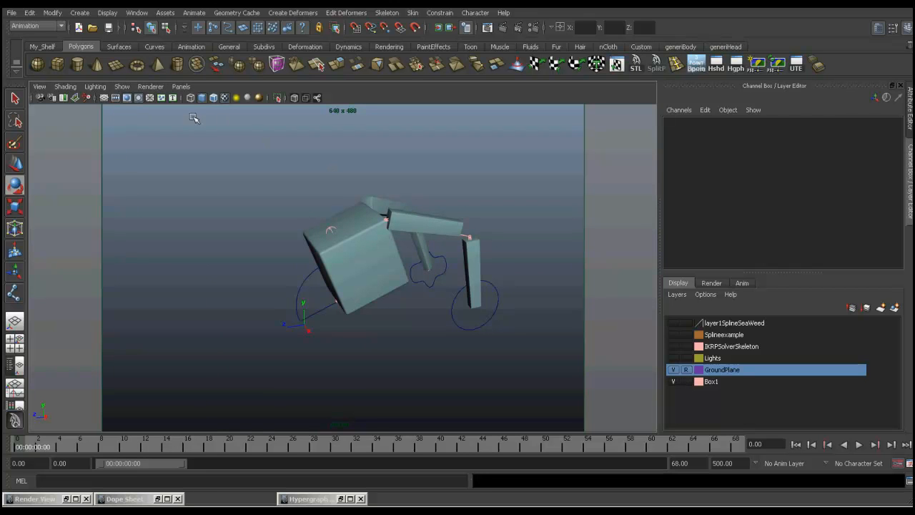
left_click(120, 87)
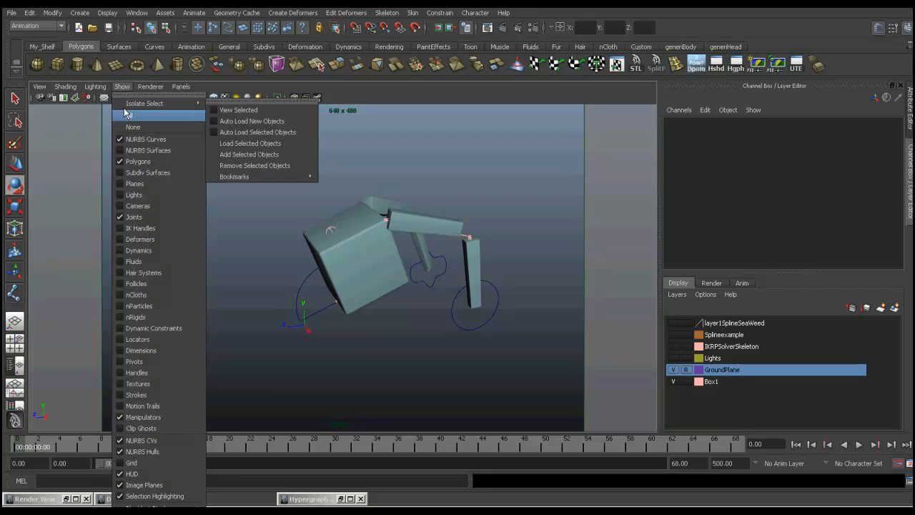
left_click(122, 151)
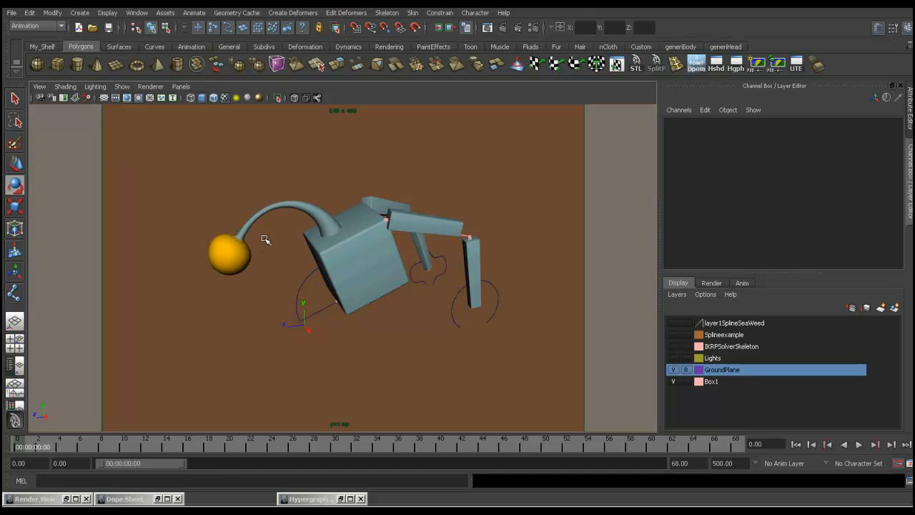
left_click(123, 87)
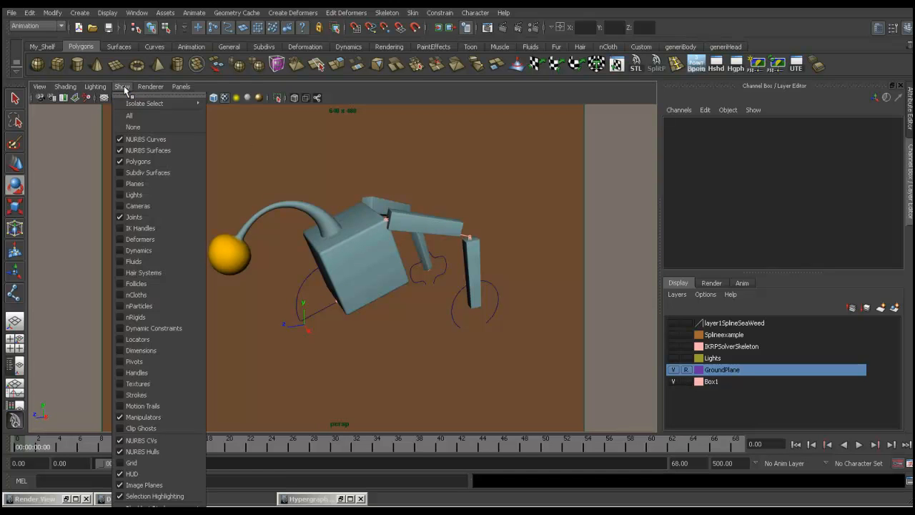
left_click(128, 239)
left_click_drag(410, 275, 388, 259, "alt")
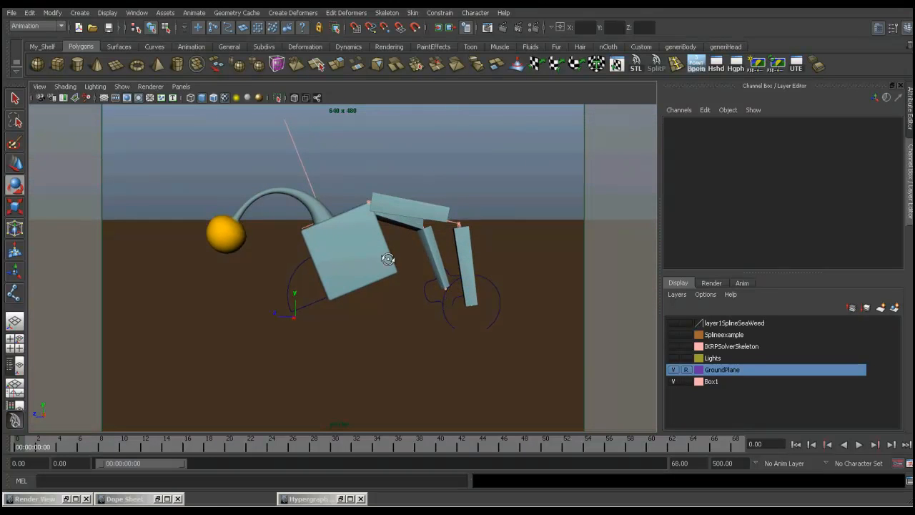
Reset the root control by setting its Translate Y, Translate Z and Rotate X to 0.
left_click(301, 268)
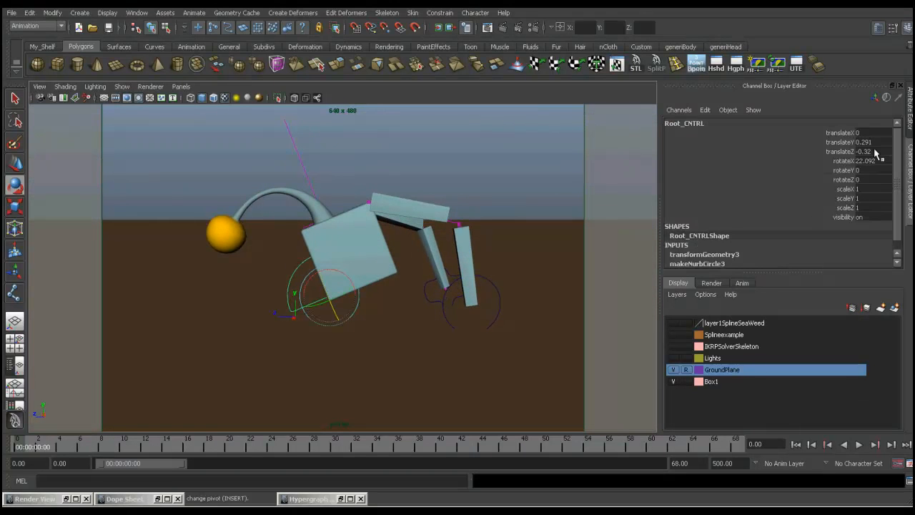
left_click_drag(871, 143, 867, 162)
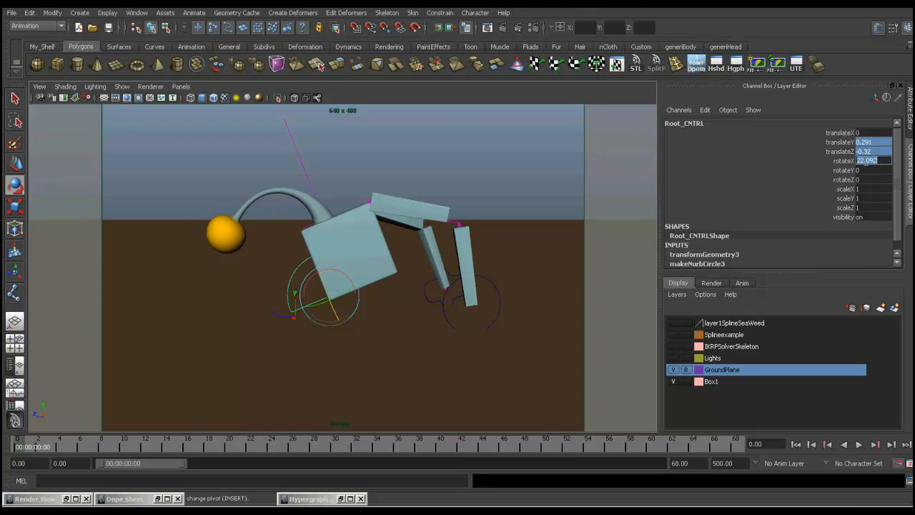
type("0")
key("Return")
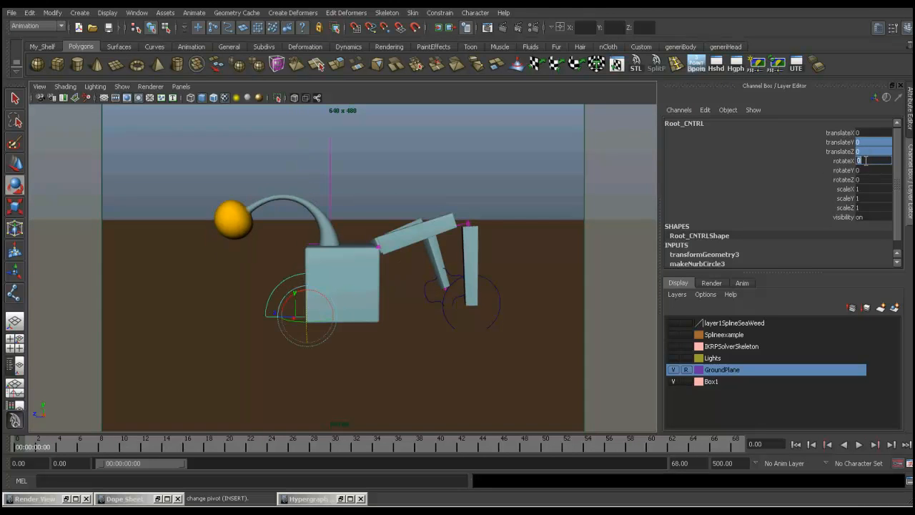
Set the Translate Y of the flower-shaped foot control to 0.
left_click(428, 285)
double_click(865, 142)
type("0")
key("Return")
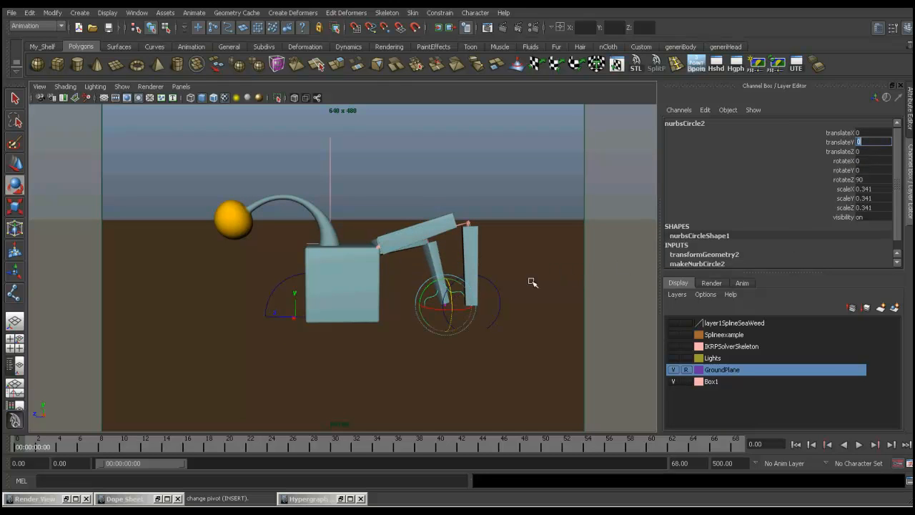
left_click(737, 233)
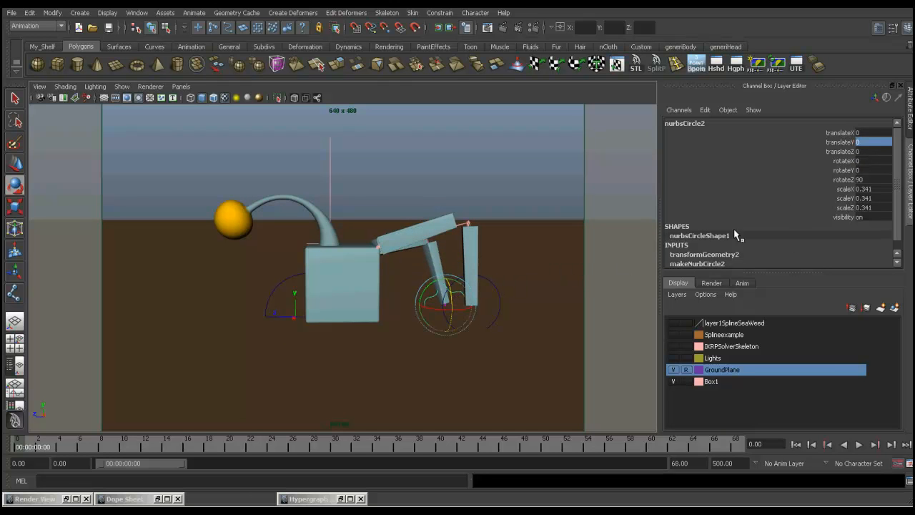
Set Translate X, Y and Z of the left leg's circular foot control to 0.
key("q")
left_click(497, 285)
left_click_drag(874, 133, 864, 151)
type("0")
key("Return")
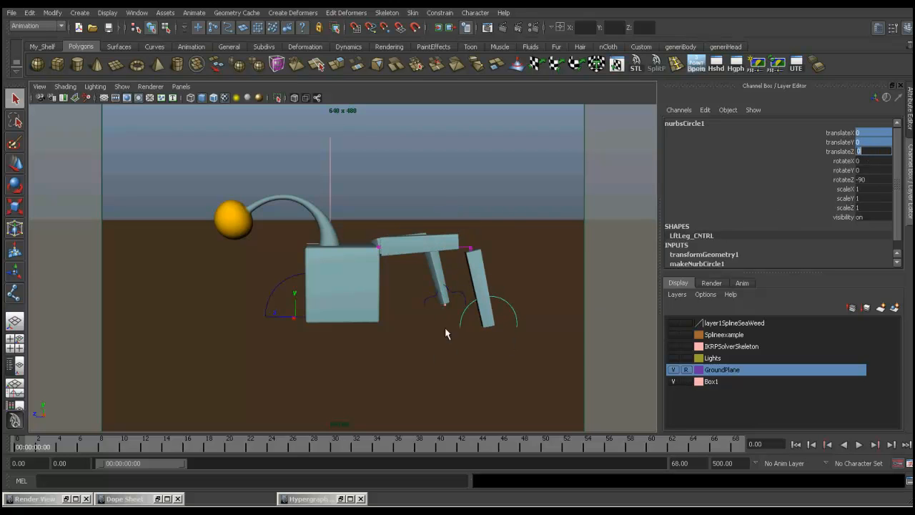
Try rotating the flower-shaped foot control while viewing the character from behind, and undo the rotation.
left_click(456, 296)
left_click_drag(447, 327, 589, 329, "alt")
left_click_drag(279, 296, 348, 302, "alt")
middle_click_drag(348, 301, 392, 288, "alt")
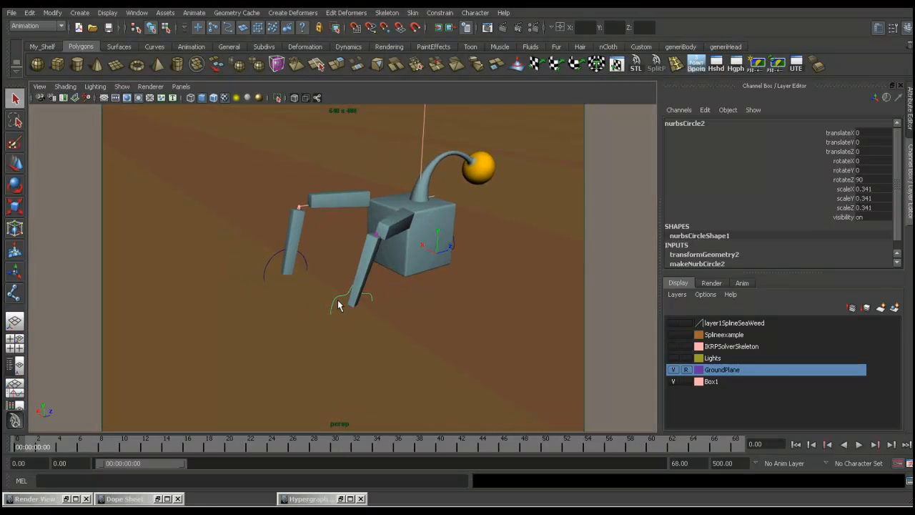
left_click_drag(390, 315, 480, 317, "alt")
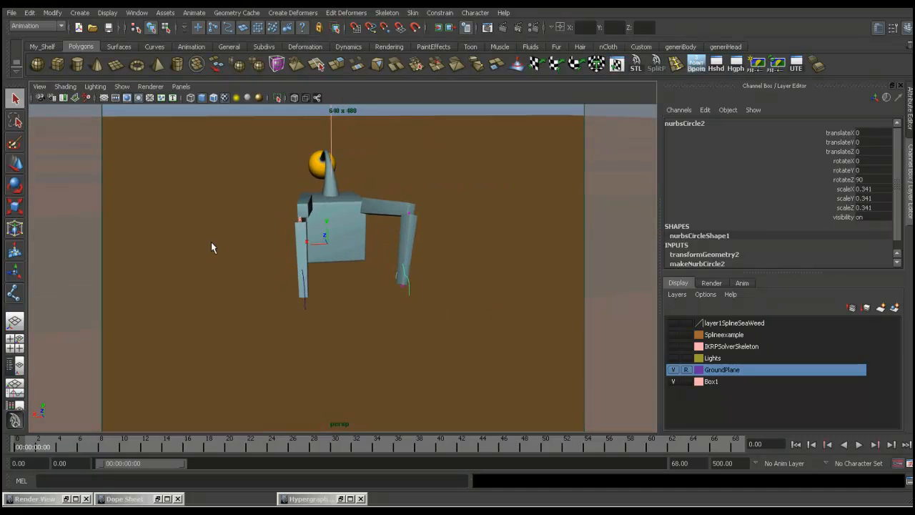
left_click(15, 184)
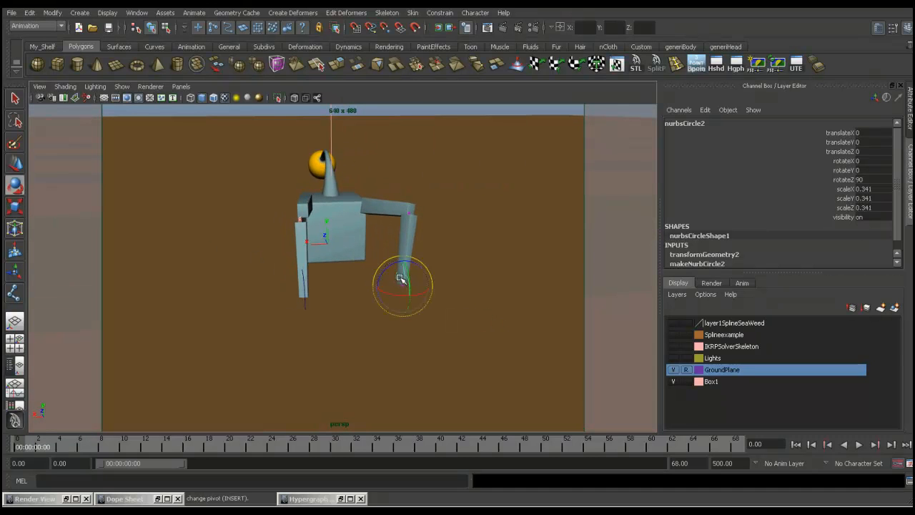
left_click_drag(394, 266, 453, 297)
key("ctrl+z")
Move the left leg's circular foot control forward to about 0.41 in Z.
key("w")
key("super")
left_click_drag(404, 249, 372, 260)
left_click(353, 289)
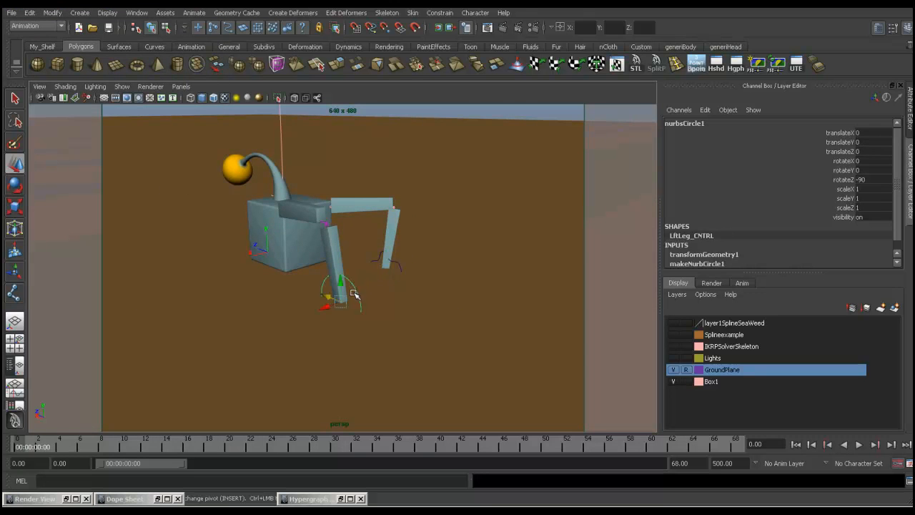
left_click_drag(329, 296, 307, 284)
mouse_move(366, 294)
left_mouse_down("alt")
mouse_move(311, 301)
mouse_move(429, 298)
mouse_move(356, 307)
left_mouse_up("alt")
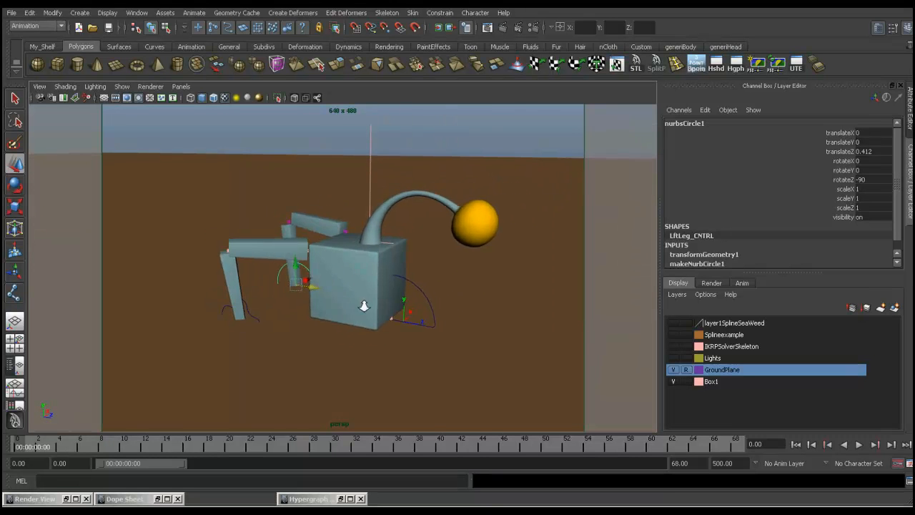
Turn on X-Ray Joints shading so the skeleton shows through the geometry in the perspective view.
right_click_drag(356, 307, 419, 315, "alt")
left_click(122, 87)
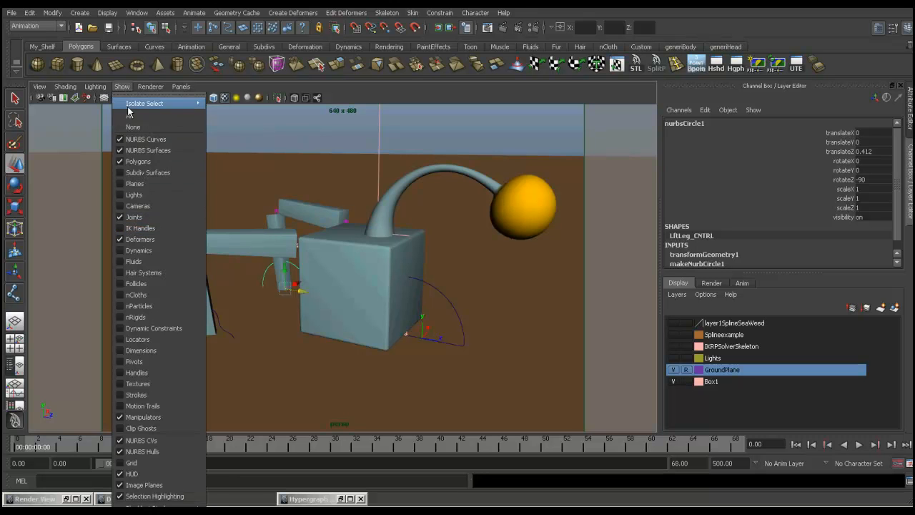
mouse_move(66, 89)
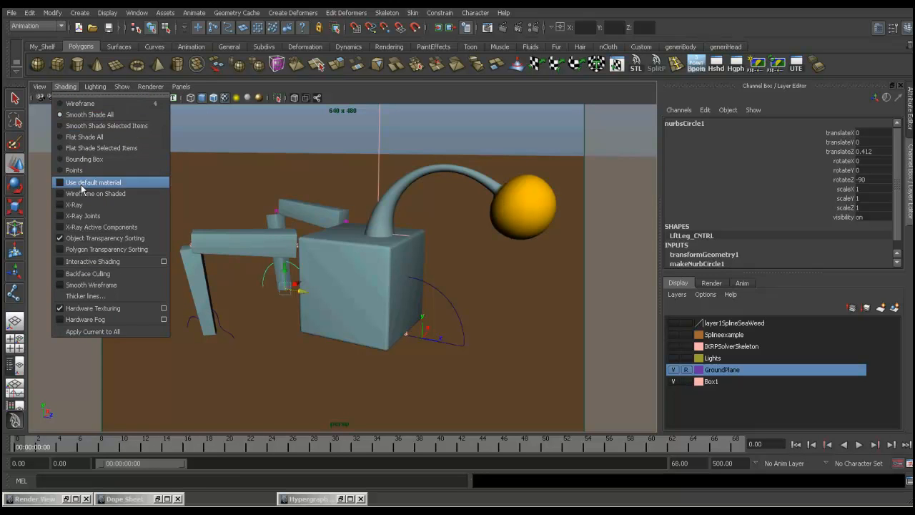
left_click(62, 217)
right_click_drag(342, 342, 481, 331, "alt")
Select the joint at the base of the antenna and examine the geometry attached to it.
left_click(395, 220)
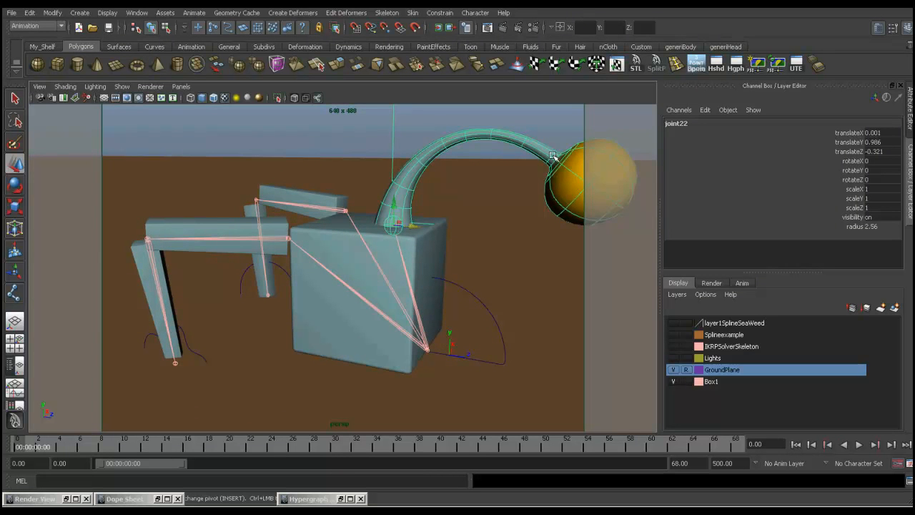
middle_click_drag(436, 202, 419, 213, "alt")
left_click_drag(420, 212, 450, 222, "alt")
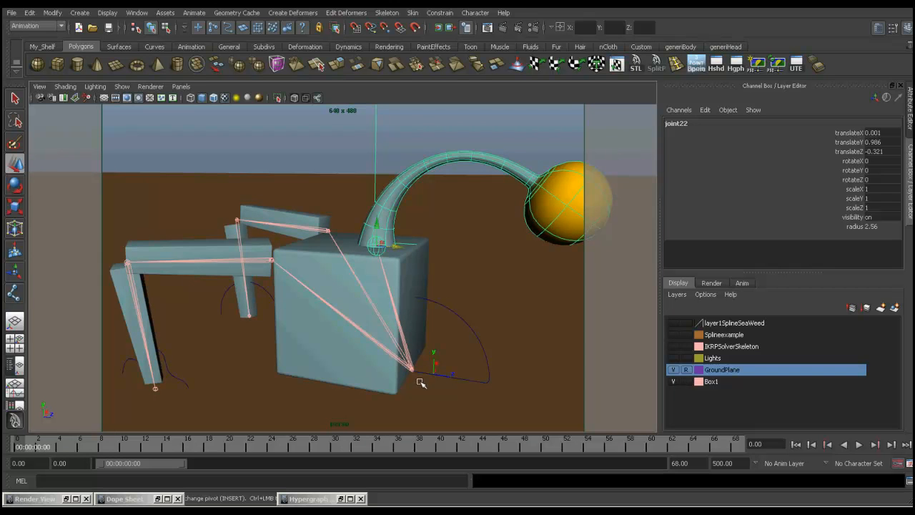
Try moving the root control curve vertically while viewing the rig from another side, and reset its Translate Y to 0.
left_click(463, 319)
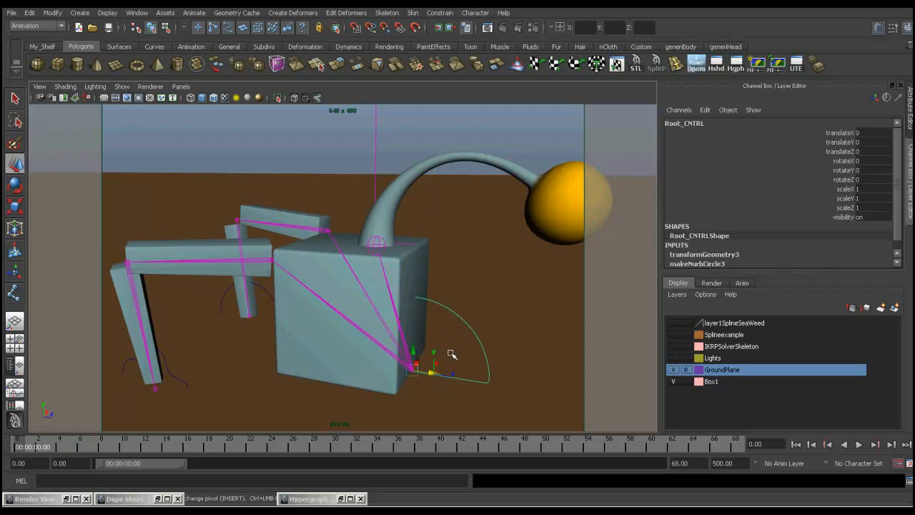
mouse_move(416, 352)
left_mouse_down()
mouse_move(408, 347)
mouse_move(409, 261)
mouse_move(409, 345)
left_mouse_up()
left_click_drag(384, 136, 364, 143)
left_click_drag(451, 247, 385, 339, "alt")
left_click(285, 306)
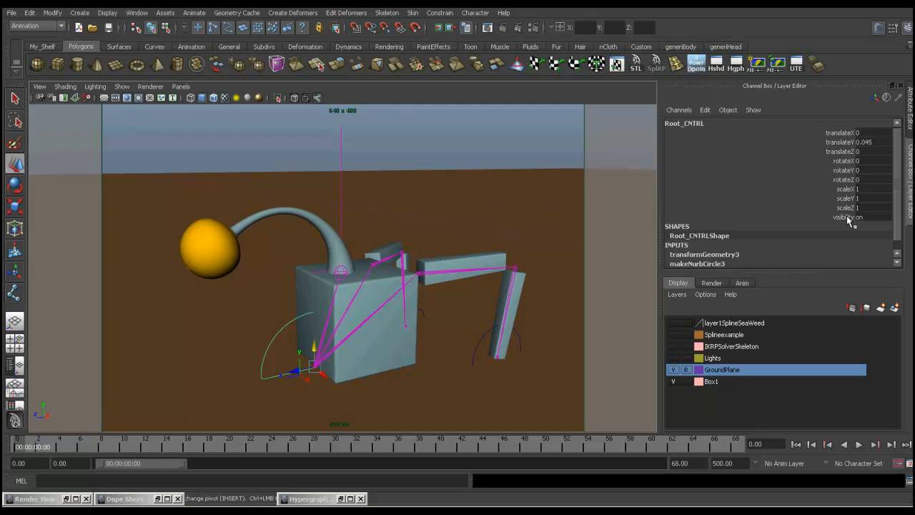
left_click(869, 142)
type("0")
key("Return")
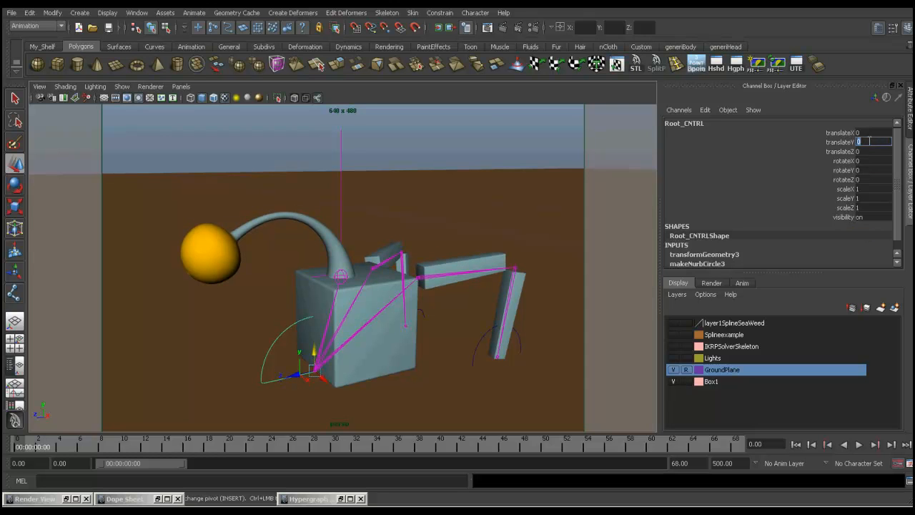
Add a keyable float attribute named antennaBend to Root_CNTRL with minimum -20, maximum 20 and default 0.
left_click_drag(343, 347, 359, 315, "alt")
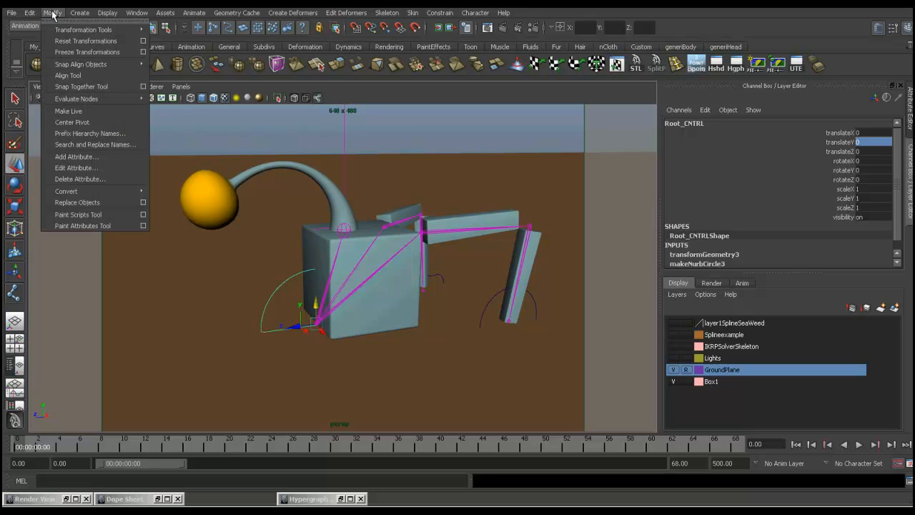
left_click(78, 157)
left_click_drag(379, 81, 649, 68)
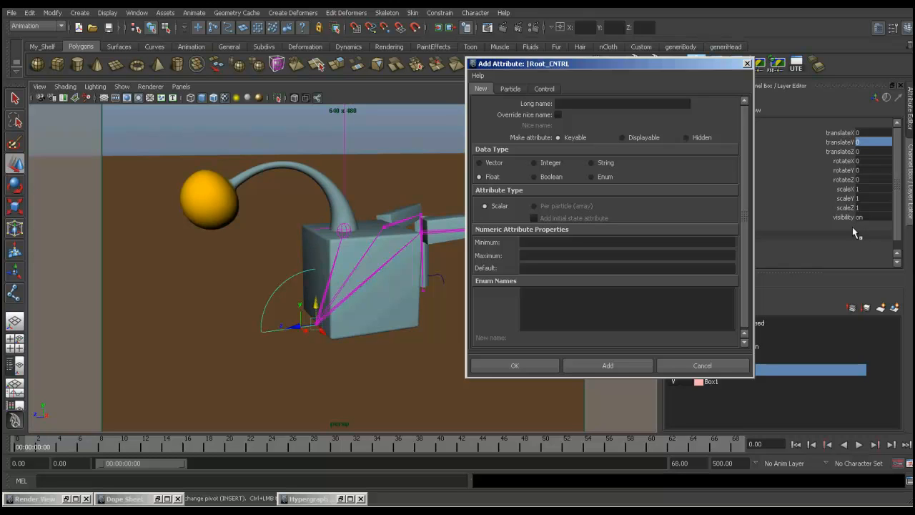
left_click(571, 104)
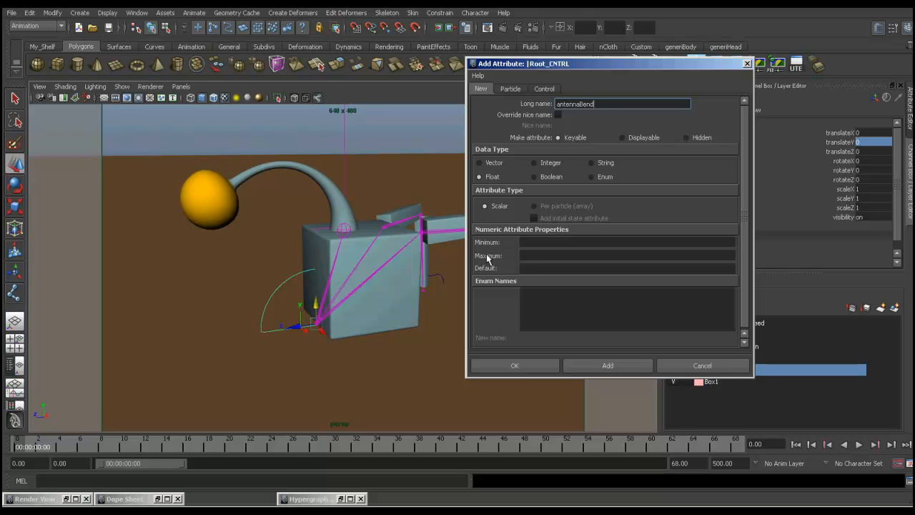
left_click(524, 268)
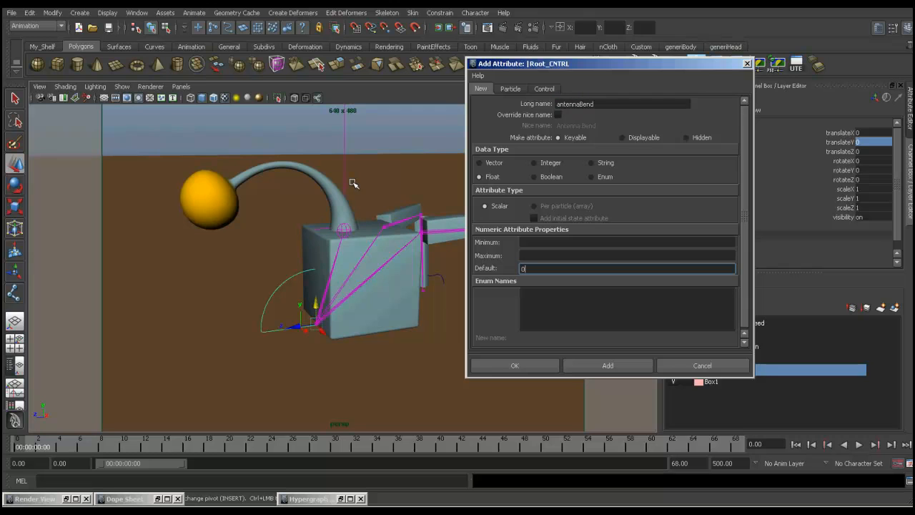
left_click(533, 241)
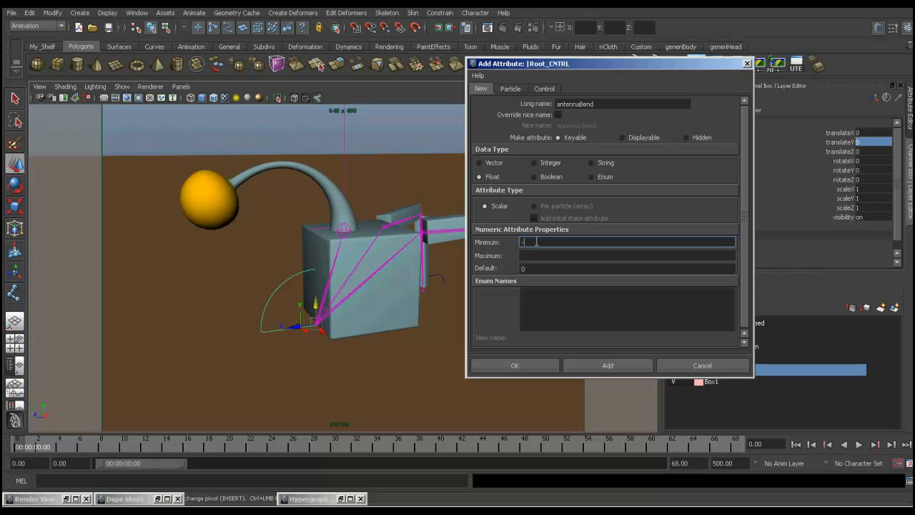
left_click(560, 255)
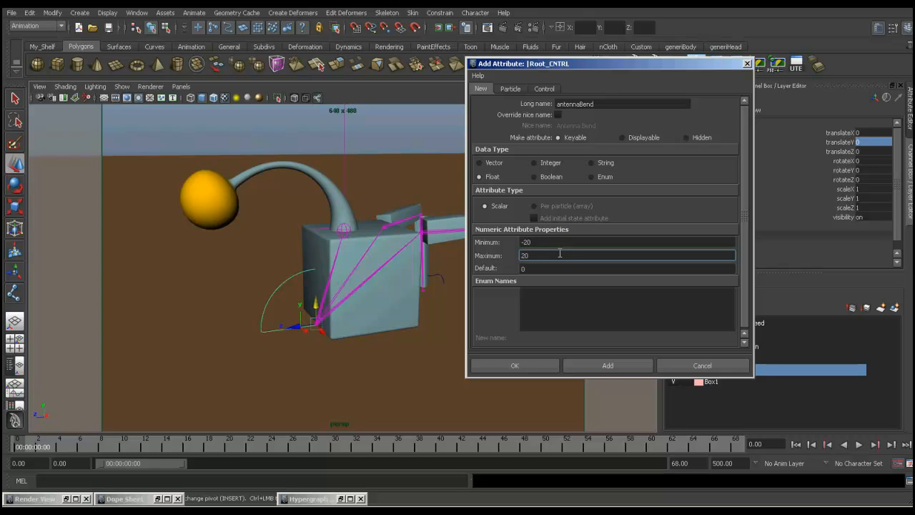
left_click(603, 367)
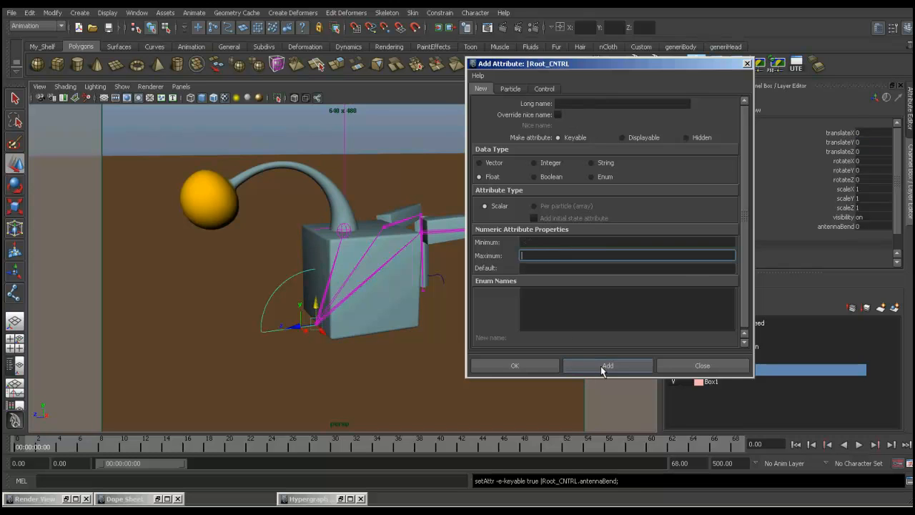
Scrub the new antennaBend attribute through its range in the viewport to test it, and reset it to 0.
left_click(837, 227)
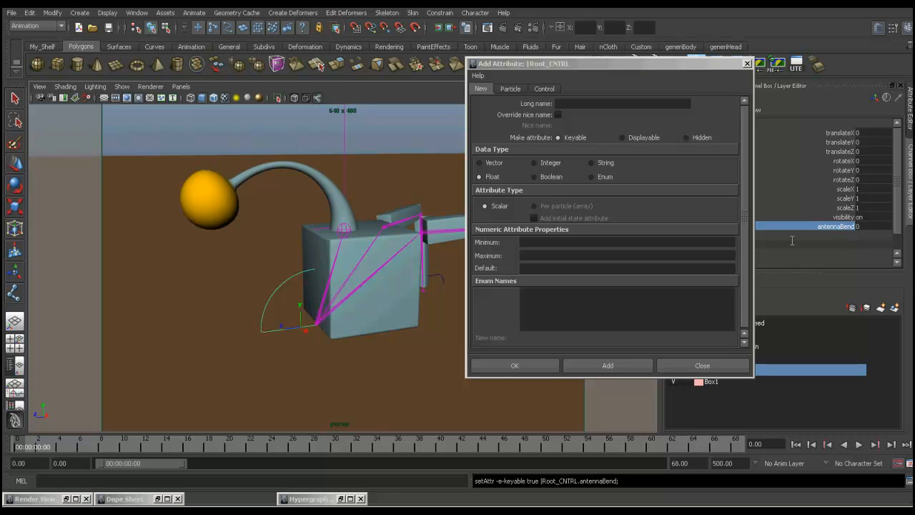
middle_click_drag(394, 183, 501, 183)
middle_click_drag(576, 182, 333, 194)
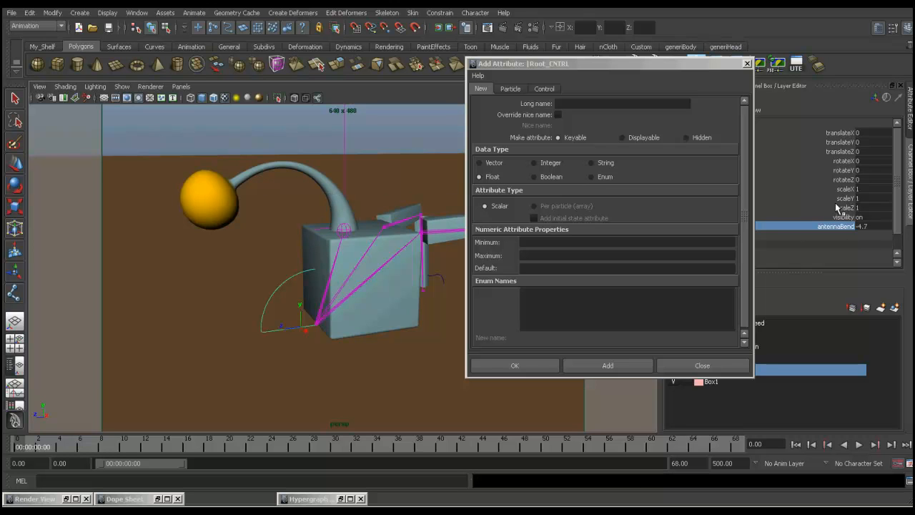
left_click(870, 227)
type("0")
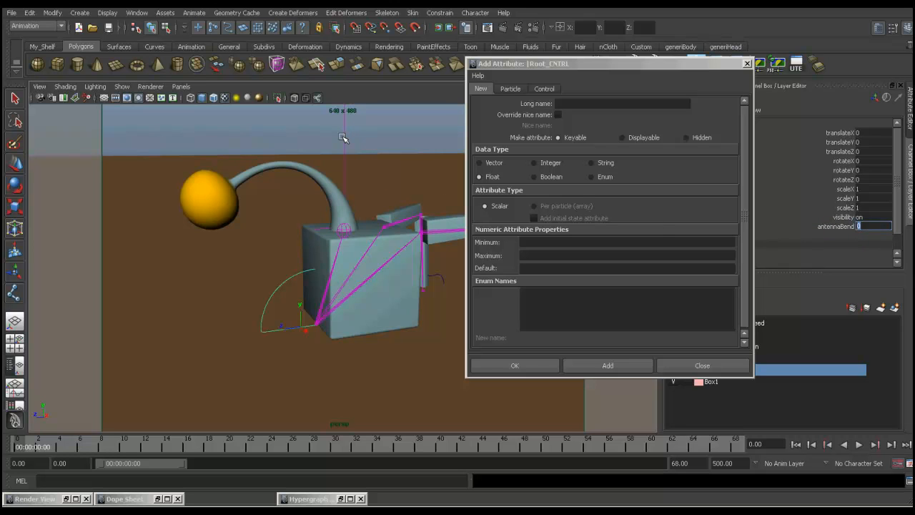
Select the antenna's bend handle, examine the curvature attribute of its bend1 deformer, and dismiss the Add Attribute window.
left_click(343, 138)
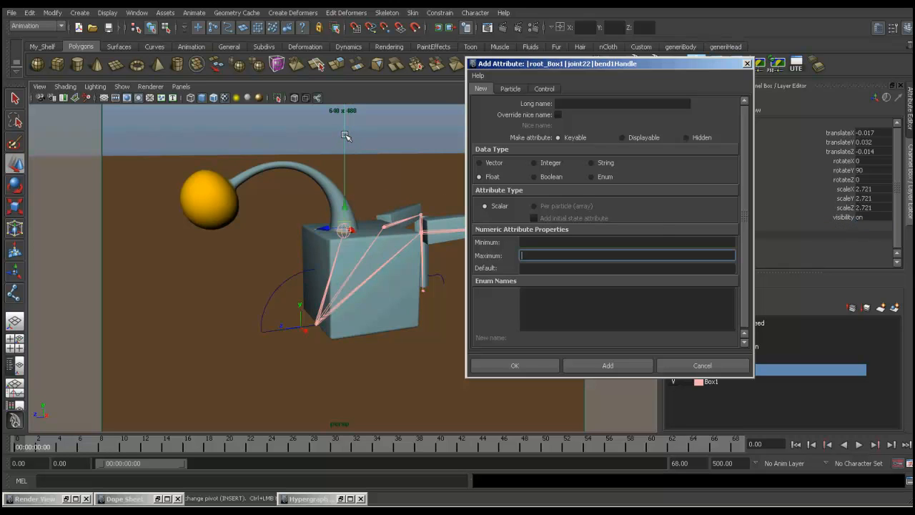
left_click(910, 184)
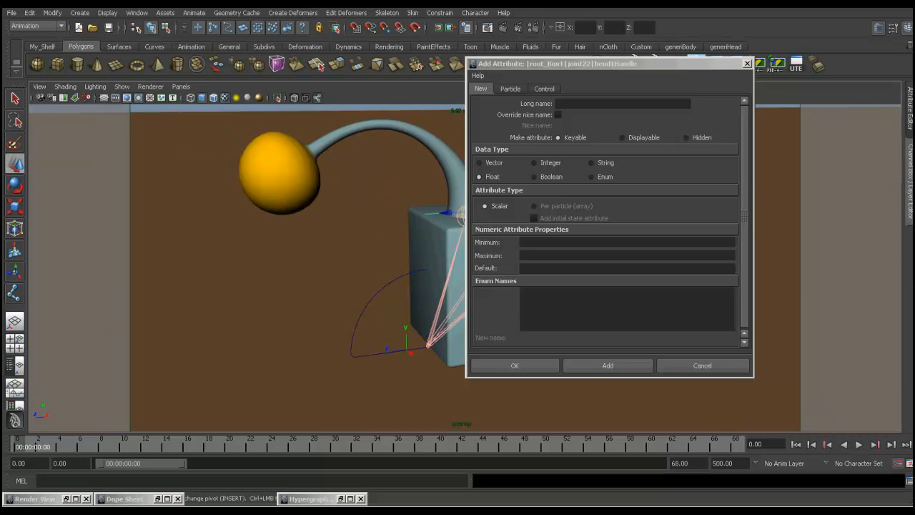
left_click(911, 114)
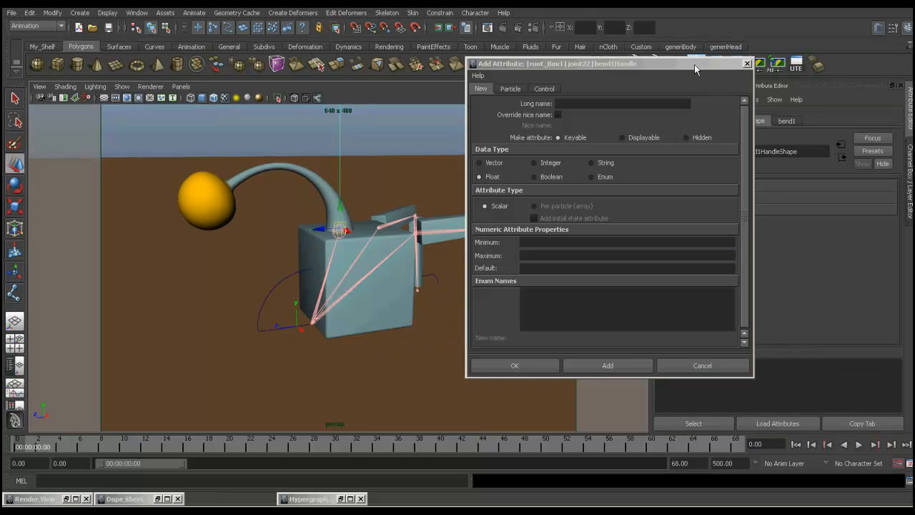
left_click(657, 174)
left_click_drag(621, 204, 353, 371)
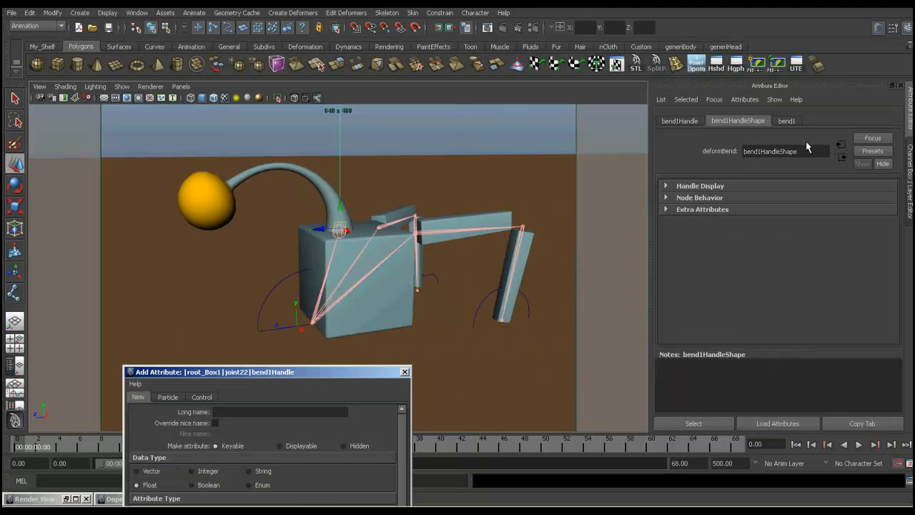
left_click(787, 120)
mouse_move(823, 206)
left_mouse_down()
mouse_move(784, 204)
mouse_move(903, 211)
mouse_move(787, 205)
mouse_move(852, 204)
mouse_move(820, 207)
left_mouse_up()
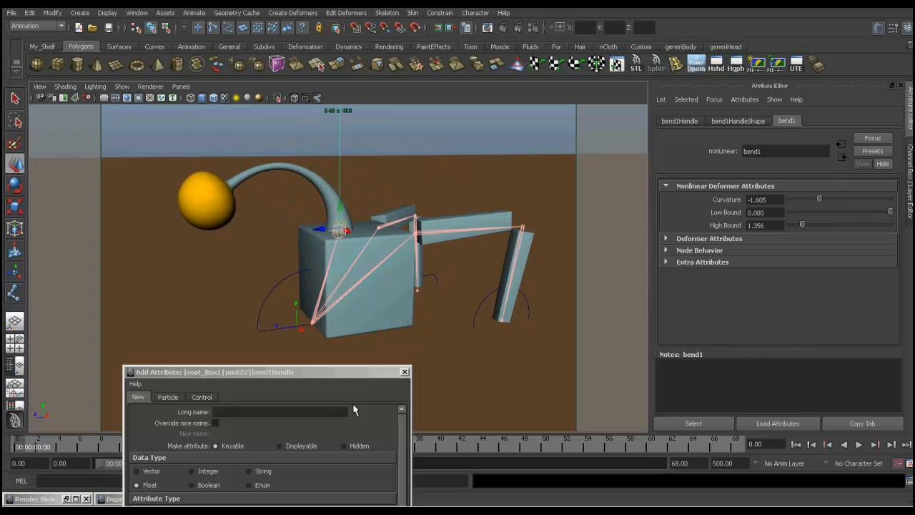
left_click_drag(319, 371, 628, 61)
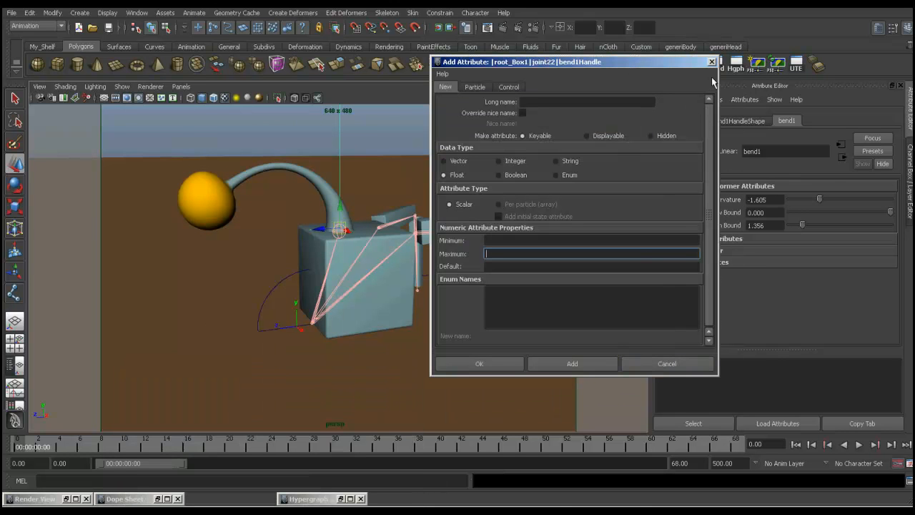
left_click(712, 61)
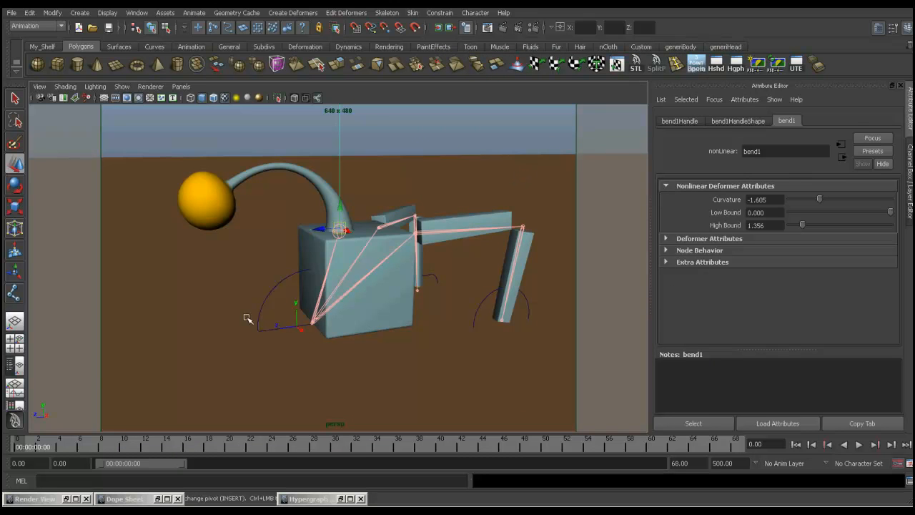
Edit Root_CNTRL's antennaBend attribute so its minimum is -3 and its maximum is 3.
left_click(282, 285)
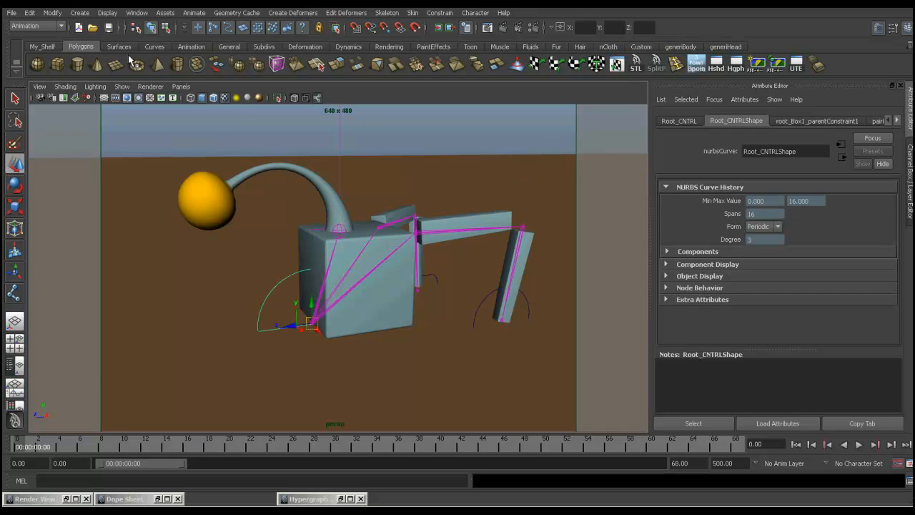
left_click(52, 12)
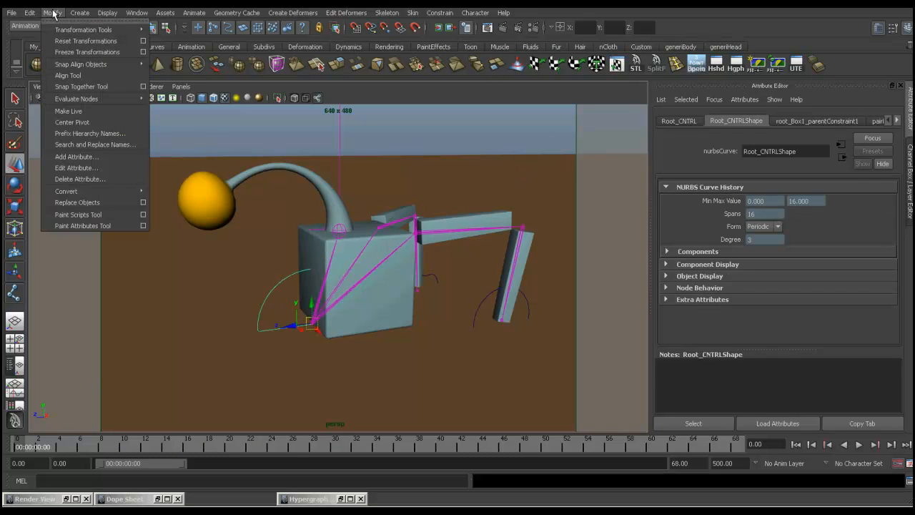
left_click(76, 169)
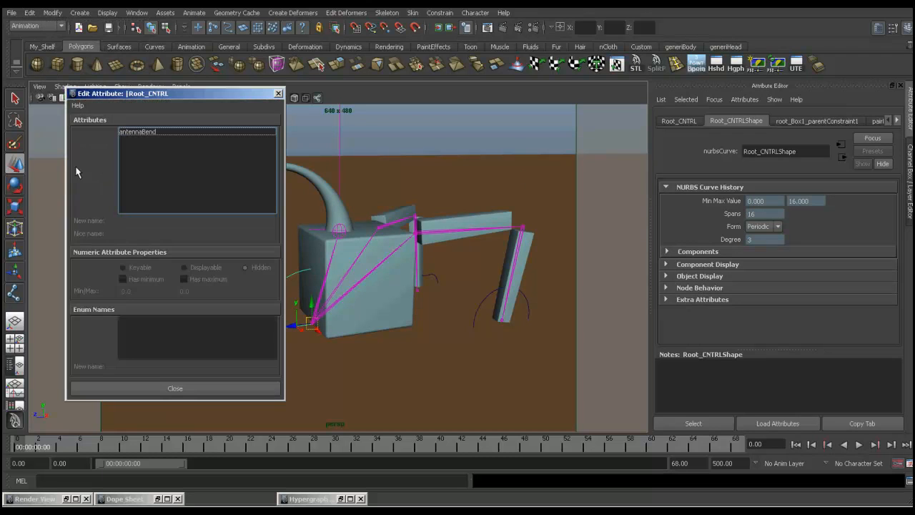
left_click(150, 135)
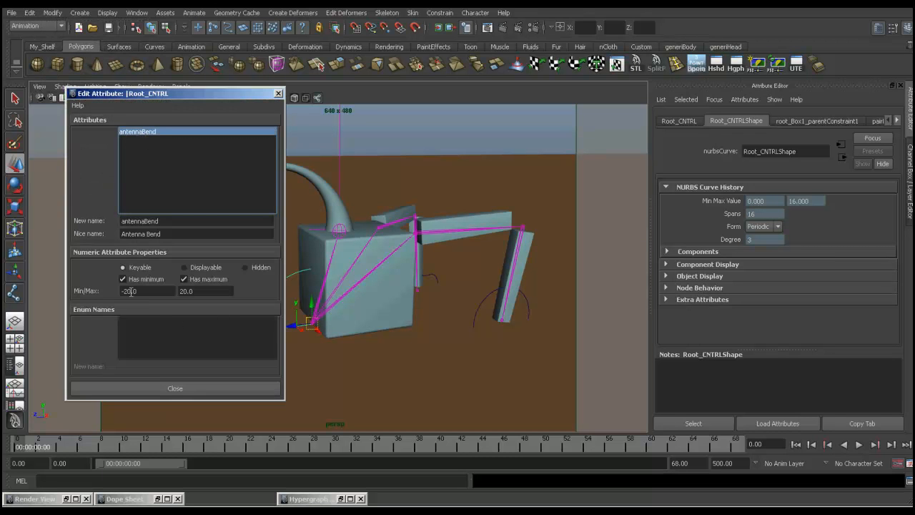
left_click(131, 292)
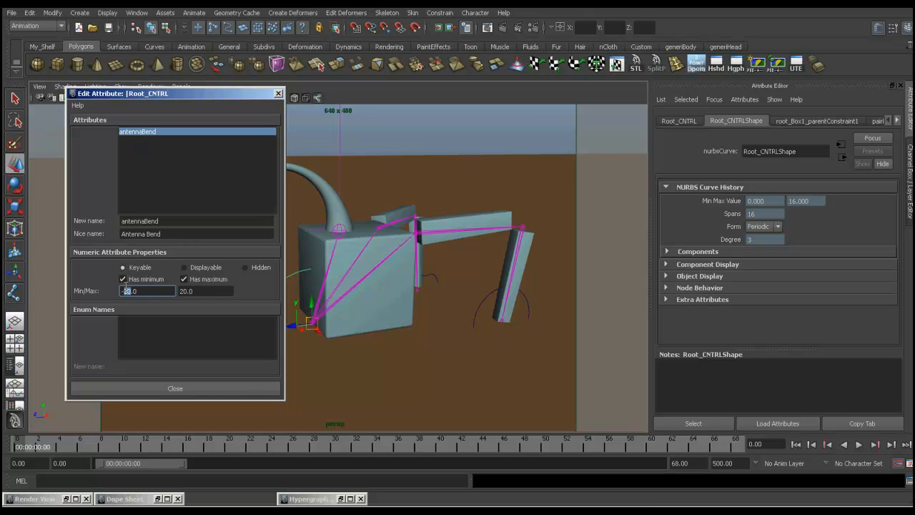
type("5")
double_click(186, 291)
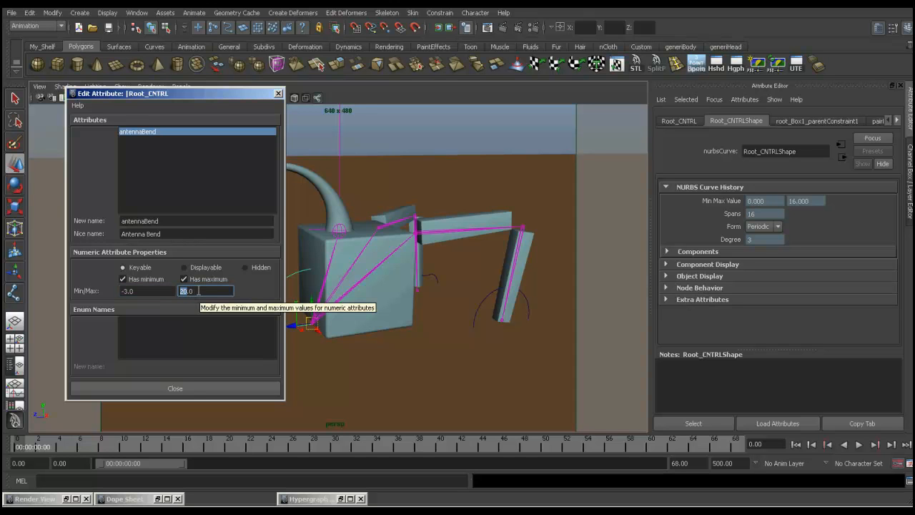
type("3")
left_click(179, 388)
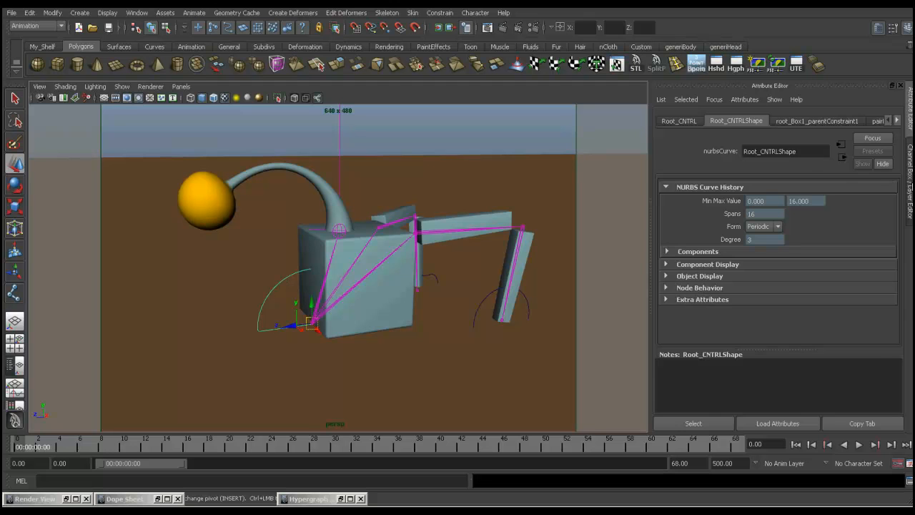
Test the narrowed antennaBend range on the root control by scrubbing its value, and return it to 0.
left_click(909, 188)
left_click(841, 226)
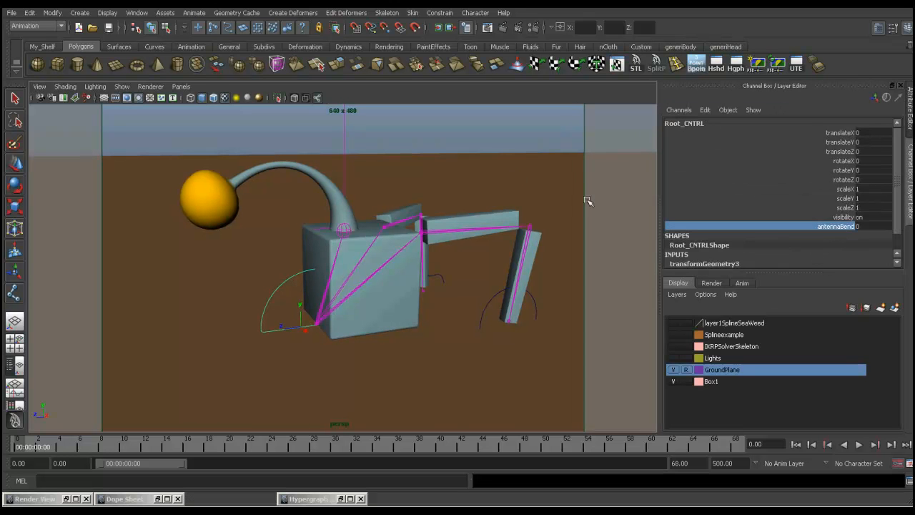
mouse_move(397, 130)
middle_mouse_down()
mouse_move(503, 129)
mouse_move(304, 133)
mouse_move(456, 135)
mouse_move(413, 135)
middle_mouse_up()
left_click(867, 227)
type("0")
key("Return")
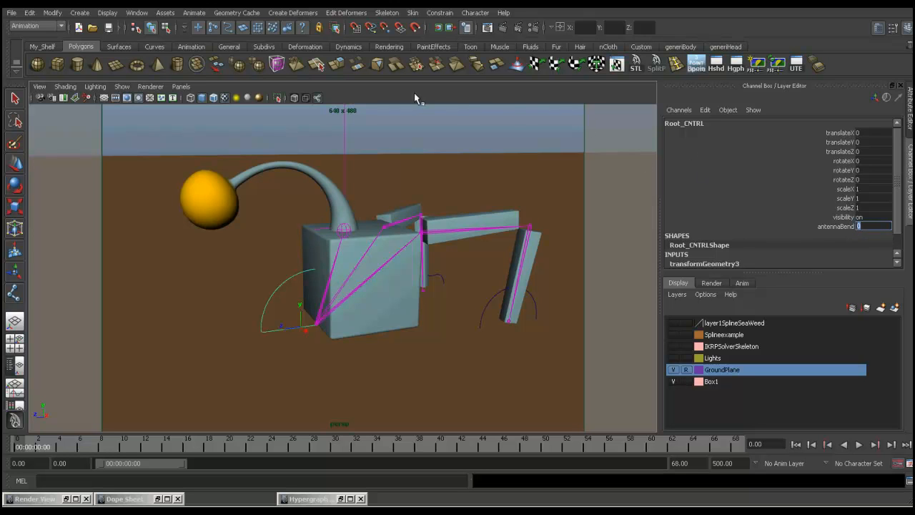
Open the Connection Editor and load Root_CNTRL as the outputs and the antenna's bend1Handle as the inputs.
left_click(137, 13)
mouse_move(143, 32)
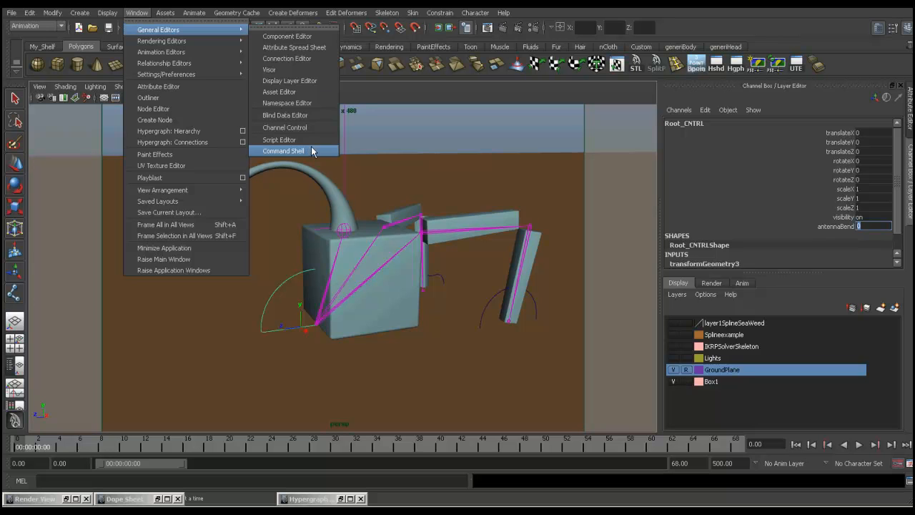
left_click(277, 59)
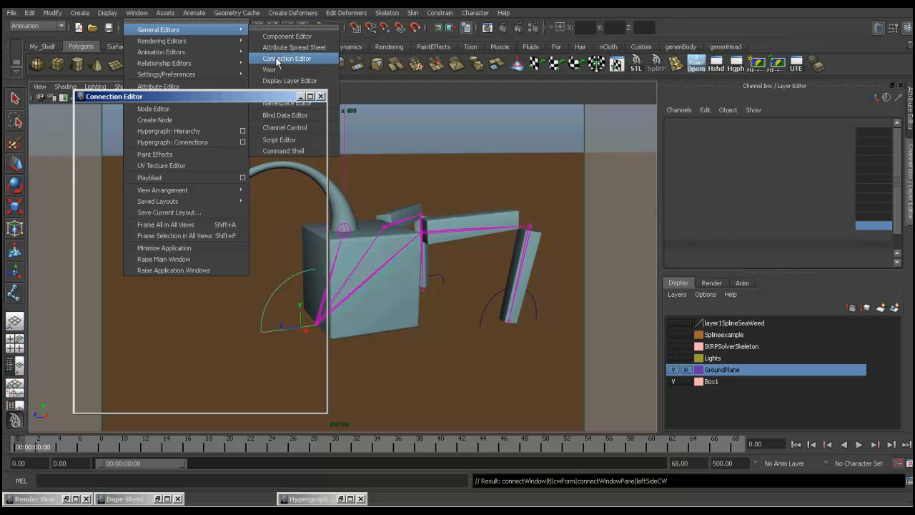
left_click_drag(204, 101, 633, 53)
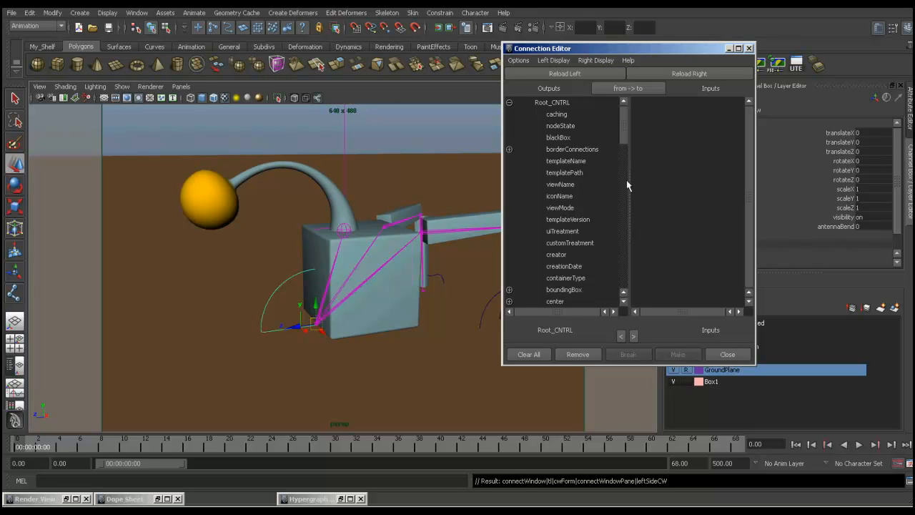
left_click(562, 74)
left_click_drag(623, 118, 625, 286)
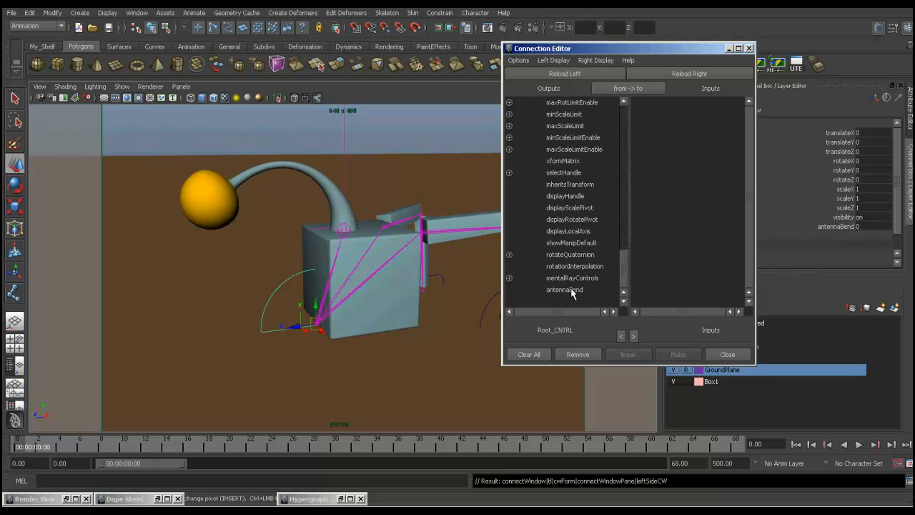
left_click(347, 130)
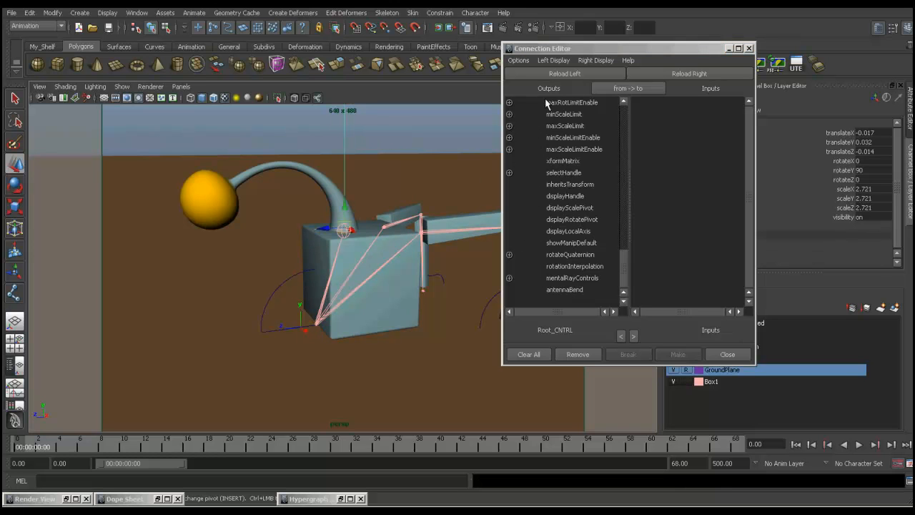
left_click(692, 74)
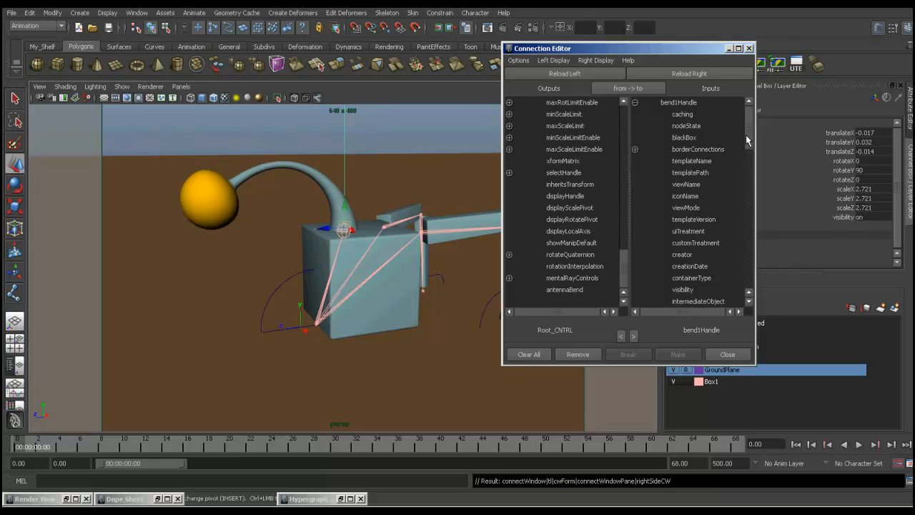
Load the antenna's bend1 deformer into the Connection Editor's inputs, connect Root_CNTRL's antennaBend to bend1's curvature, and minimize the editor.
mouse_move(750, 142)
left_mouse_down()
mouse_move(756, 286)
mouse_move(751, 127)
left_mouse_up()
left_click_drag(706, 51, 570, 60)
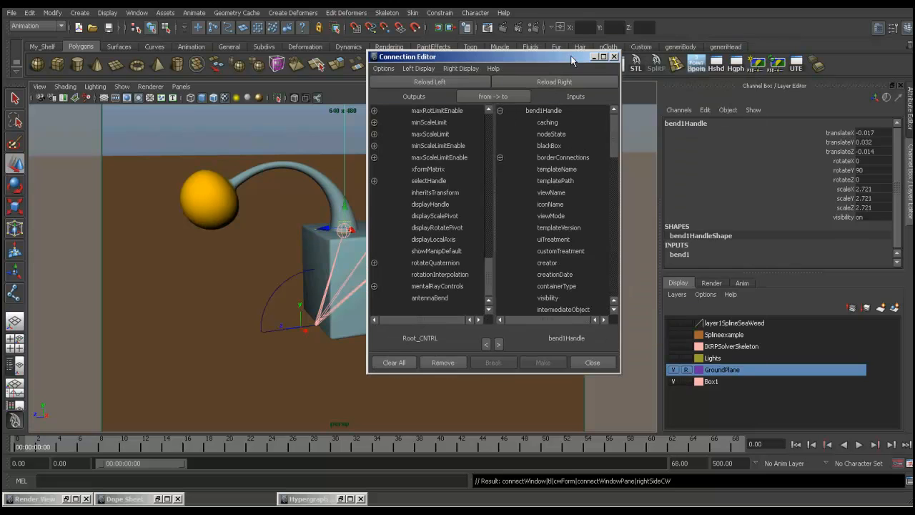
left_click(680, 256)
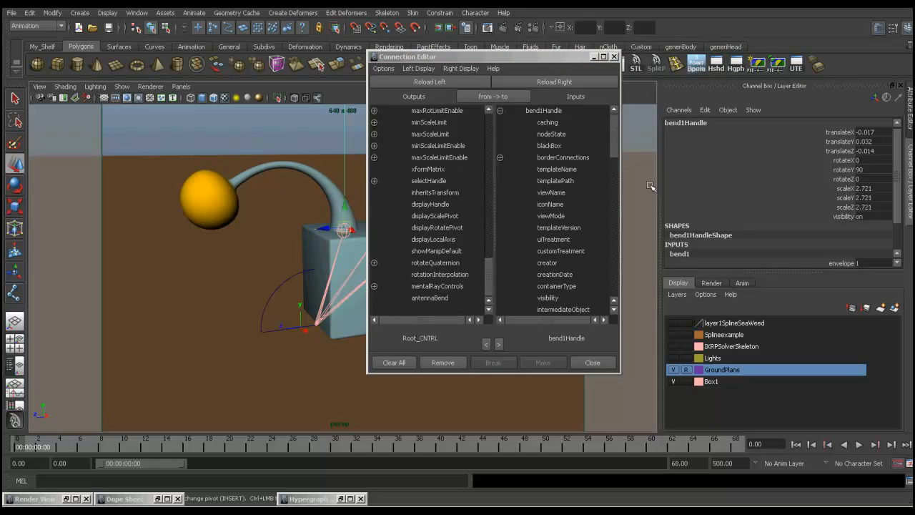
left_click(560, 83)
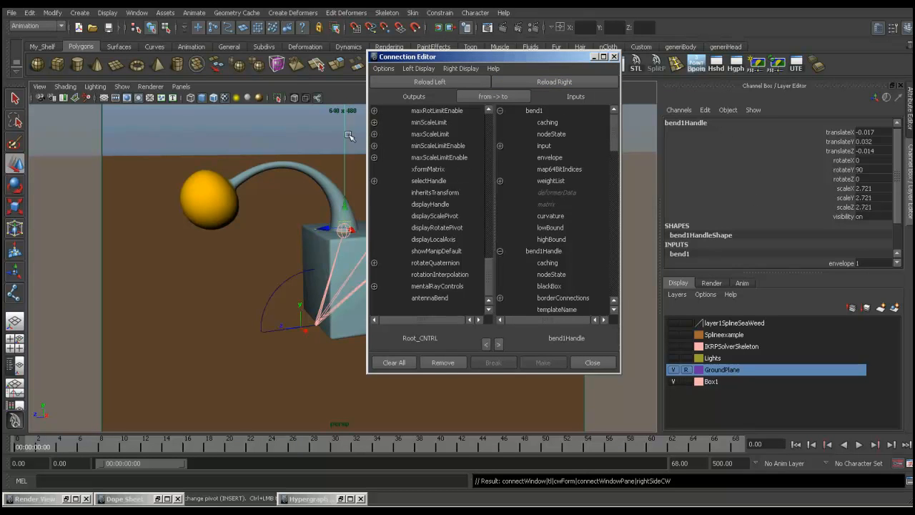
left_click_drag(898, 184, 898, 221)
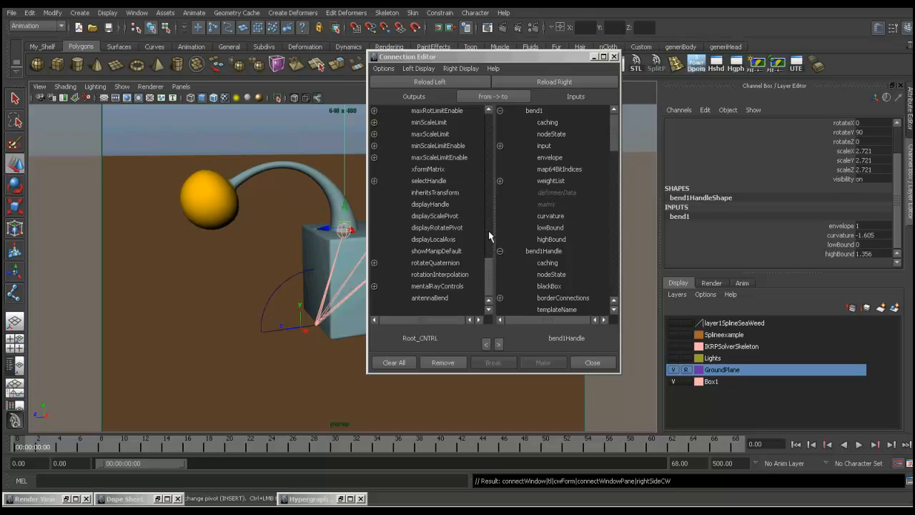
left_click(429, 297)
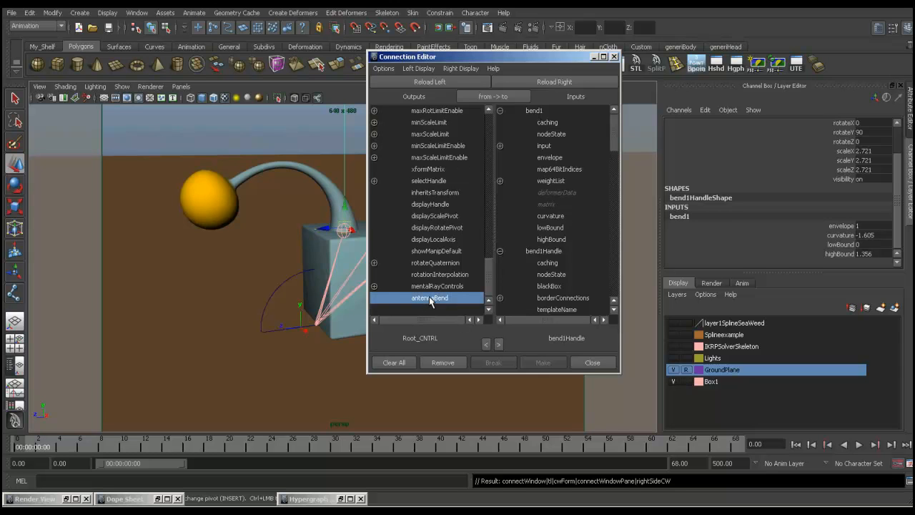
left_click(554, 216)
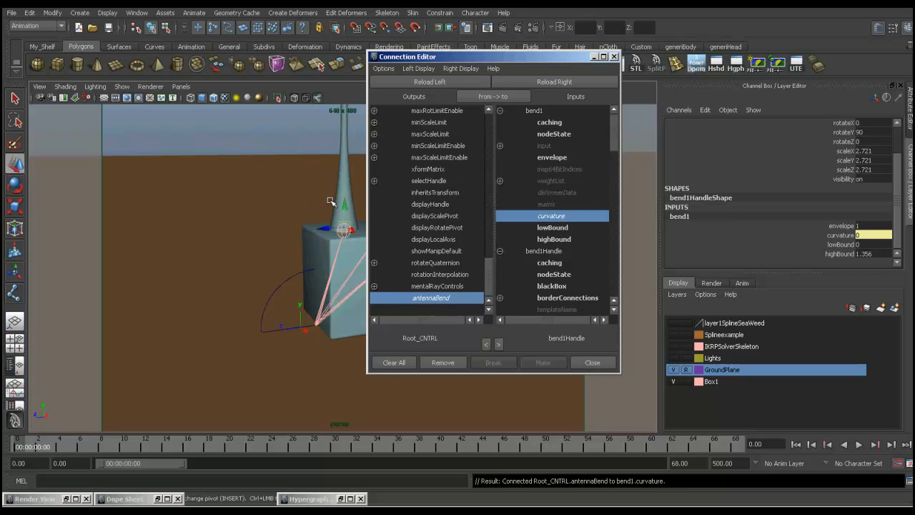
left_click(595, 57)
Select the box's root control and test its antennaBend by scrubbing the value, leaving it at -1.6.
scroll(466, 216, "down", 5)
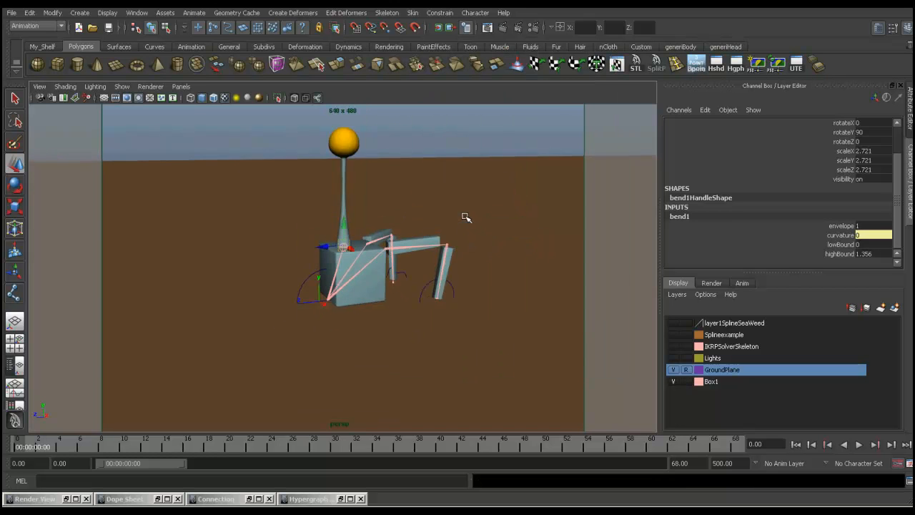
left_click(320, 279)
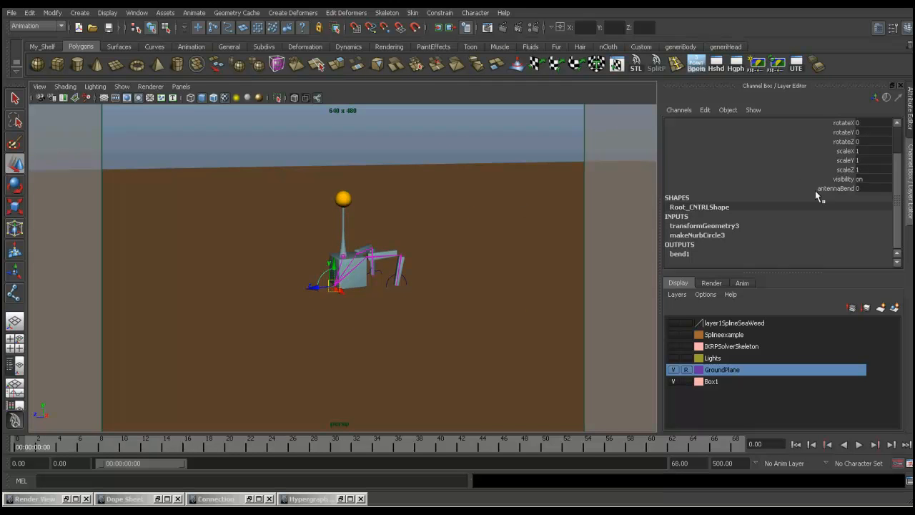
left_click(835, 188)
mouse_move(499, 159)
middle_mouse_down()
mouse_move(478, 153)
mouse_move(513, 155)
mouse_move(477, 155)
mouse_move(531, 168)
mouse_move(482, 164)
middle_mouse_up()
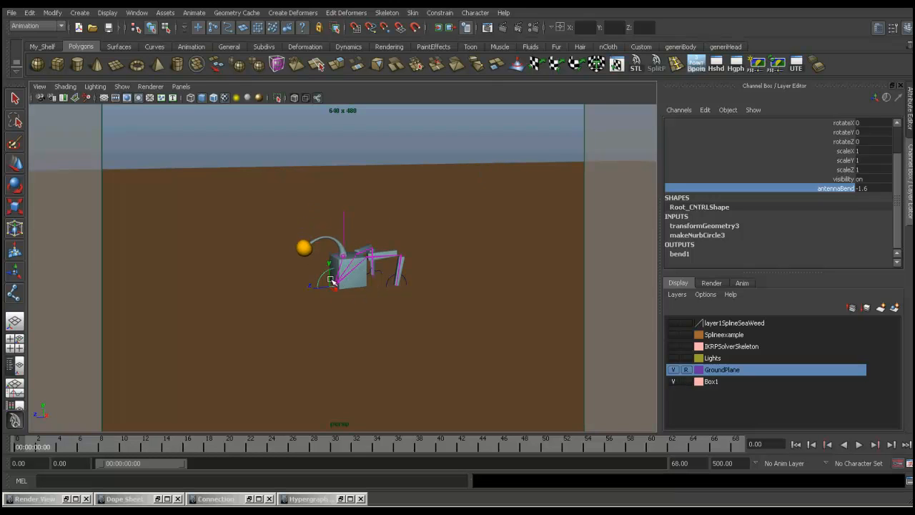
Add a keyable float attribute antenna_Rotate to Root_CNTRL with minimum -359, maximum 360 and default 0, and close the Add Attribute window.
left_click(52, 12)
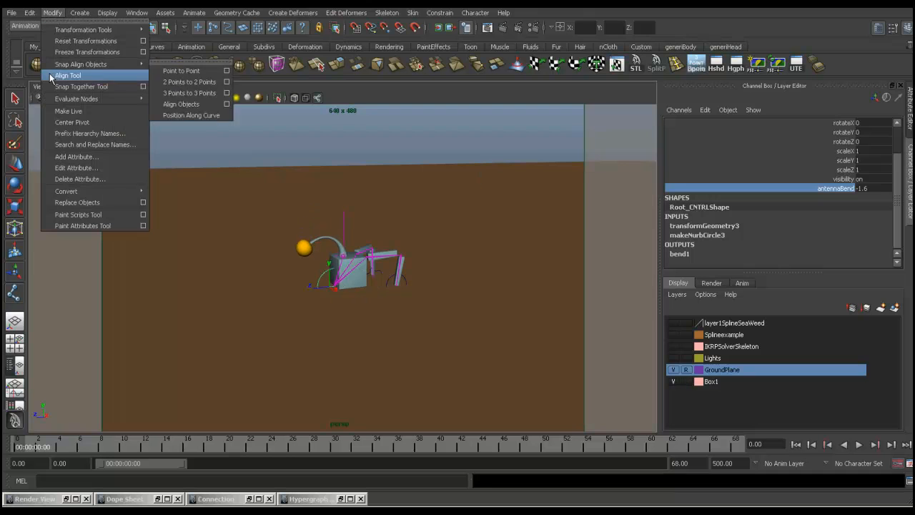
mouse_move(56, 100)
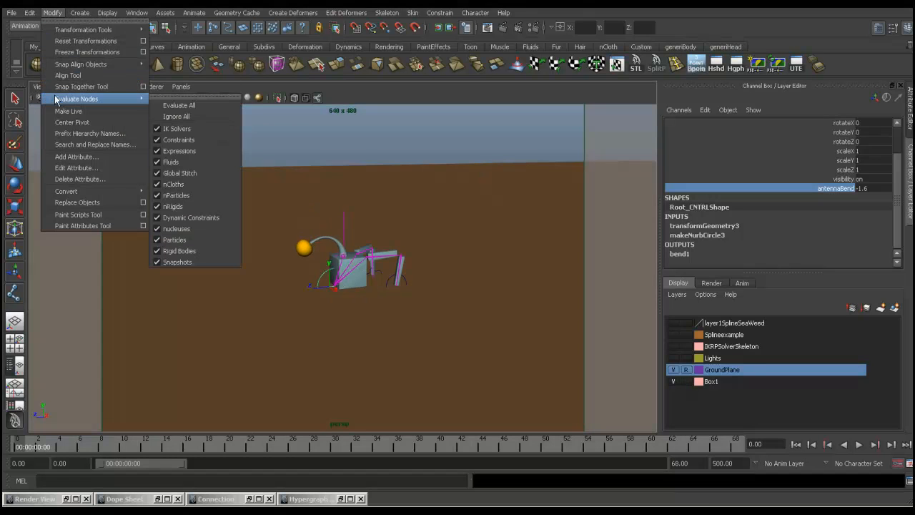
left_click(76, 157)
left_click(535, 101)
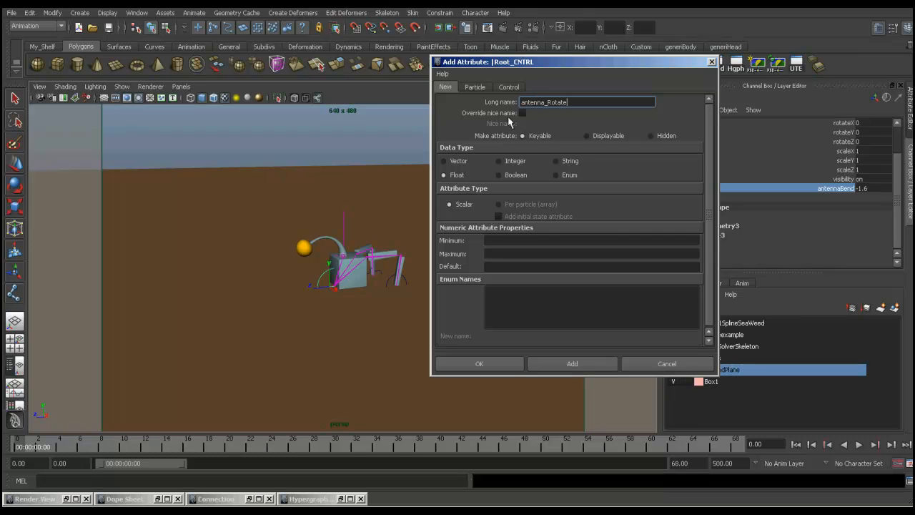
left_click(495, 241)
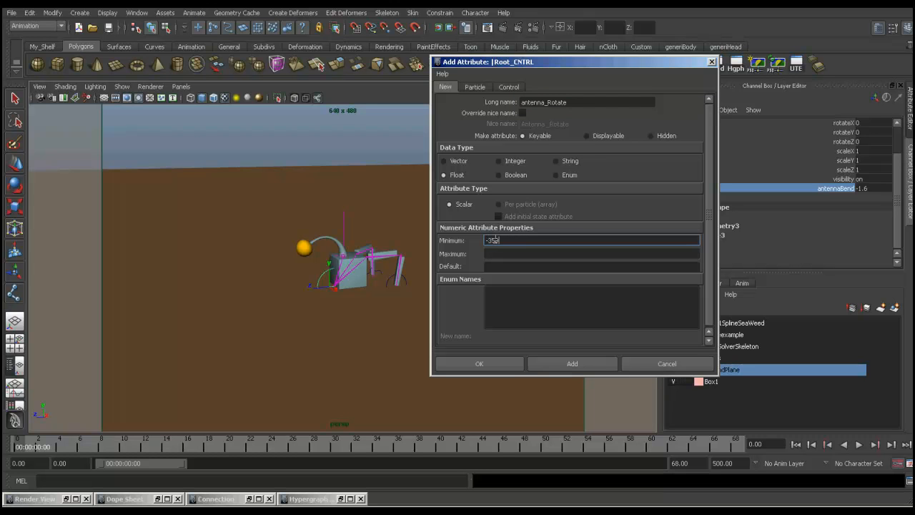
left_click(491, 253)
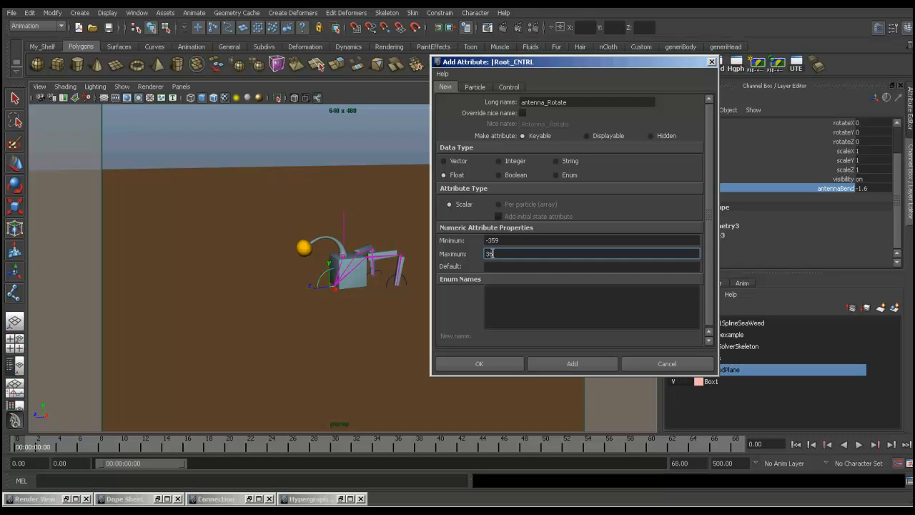
left_click(488, 268)
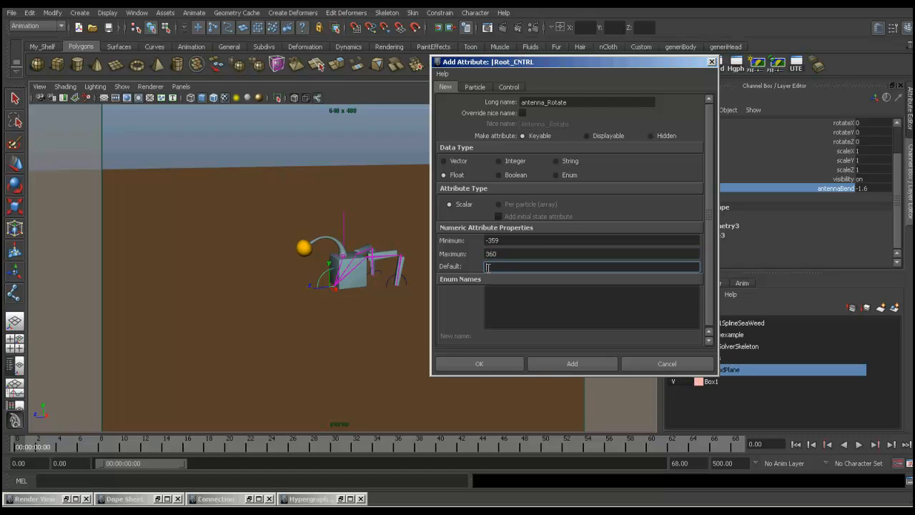
left_click(573, 365)
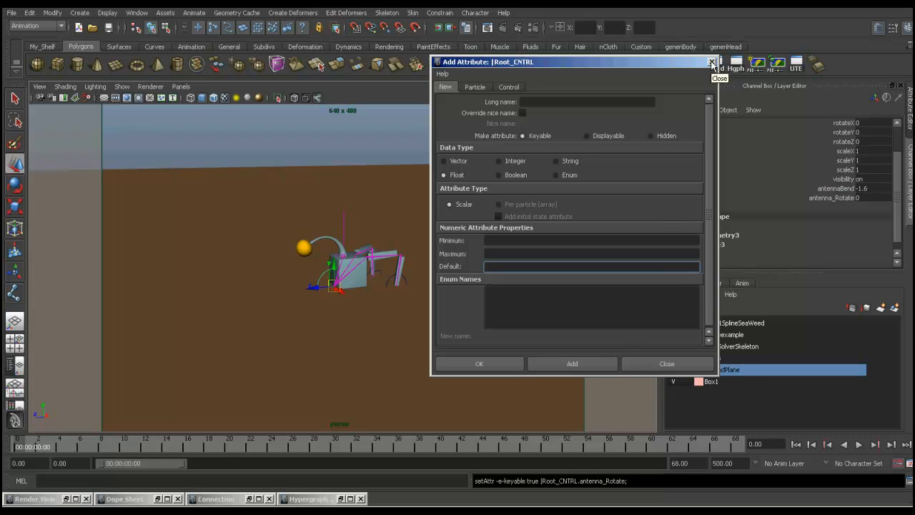
left_click(713, 63)
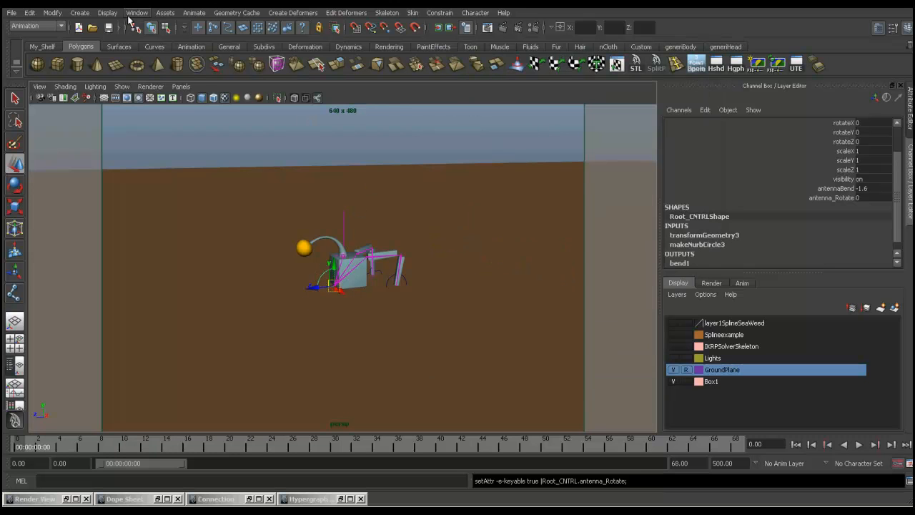
Restore the Connection Editor, reload Root_CNTRL as the outputs to list antenna_Rotate, and move the window clear of the antenna.
left_click(249, 498)
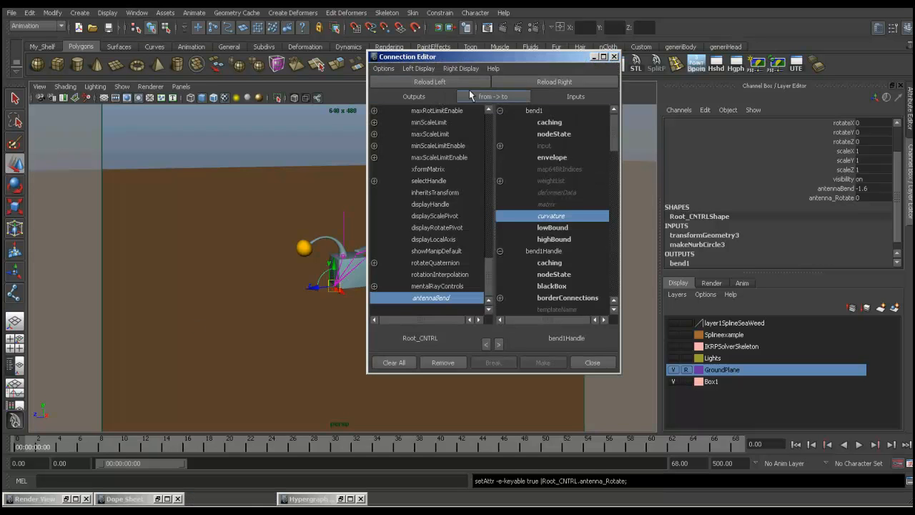
left_click(438, 82)
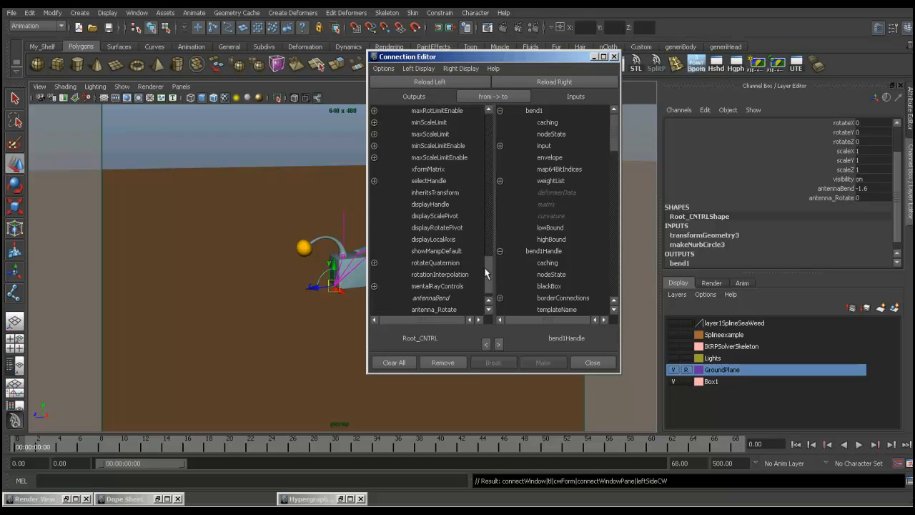
scroll(488, 276, "down", 1)
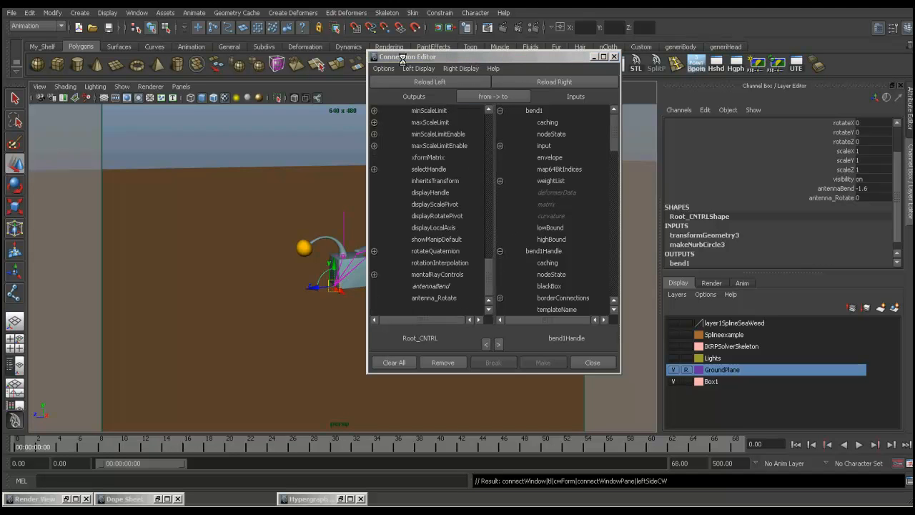
left_click(276, 64)
left_click_drag(469, 60, 163, 62)
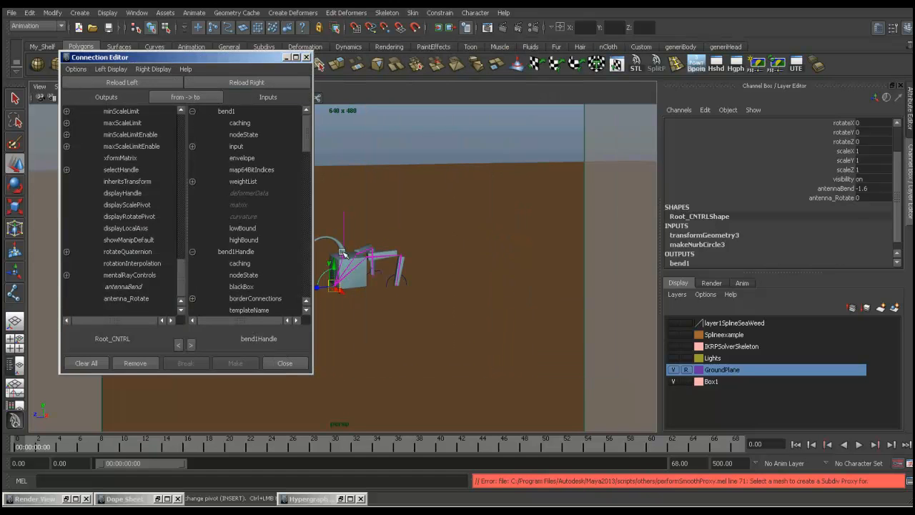
Select the antenna's bend handle, test its rotateY by scrubbing, and set rotateY to 0.
left_click(343, 217)
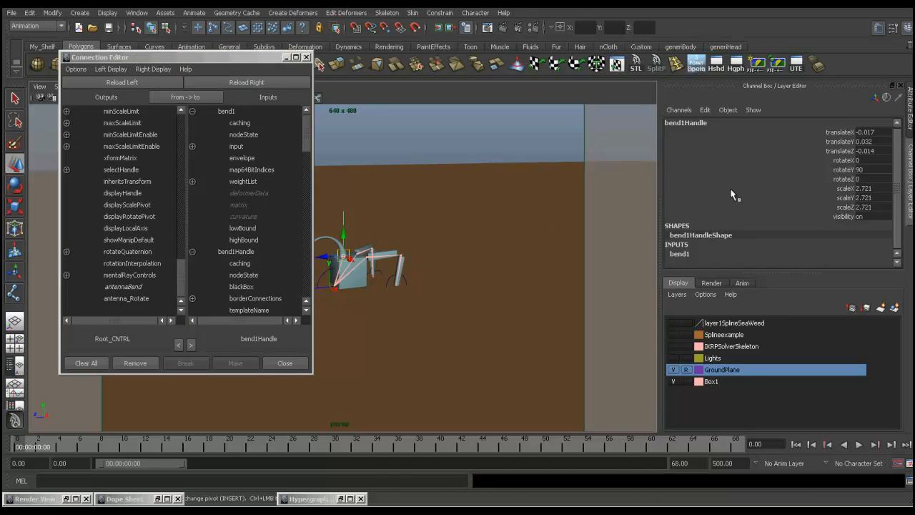
left_click(845, 173)
middle_click_drag(479, 138, 384, 144)
left_click(260, 66)
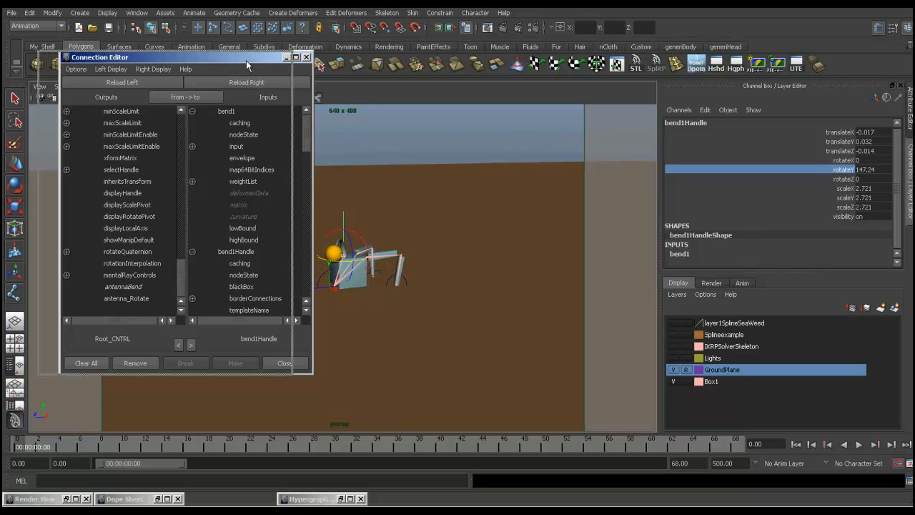
left_click_drag(260, 63, 201, 63)
left_click(882, 170)
type("0")
key("Return")
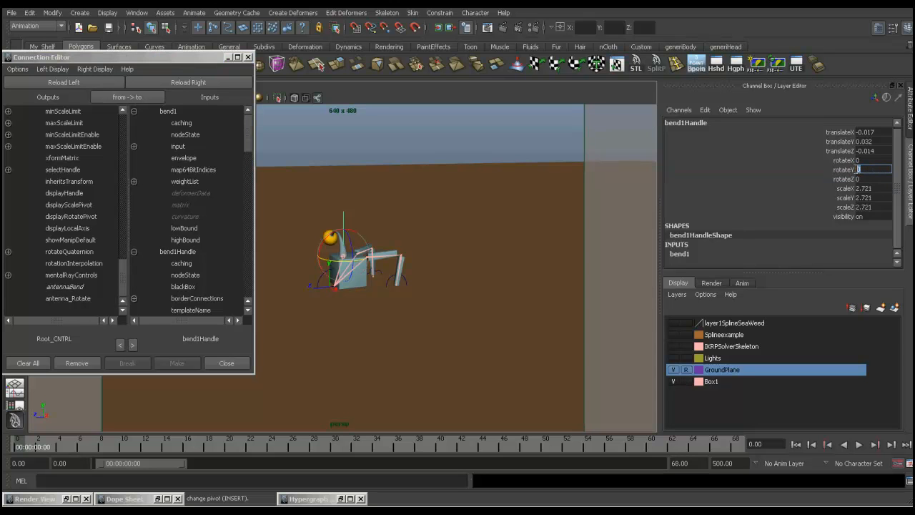
Reload bend1Handle as the Connection Editor's inputs and connect Root_CNTRL's antenna_Rotate to the handle's rotateY.
left_click_drag(172, 57, 232, 47)
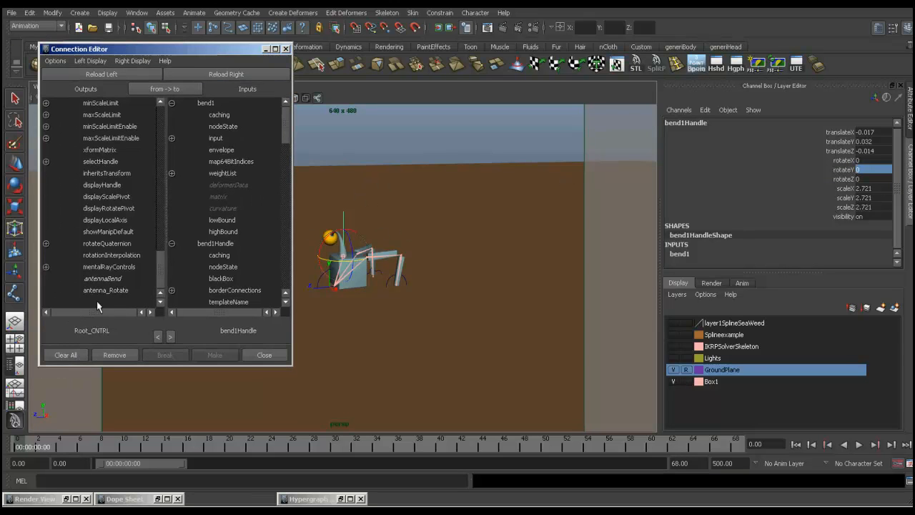
left_click(96, 292)
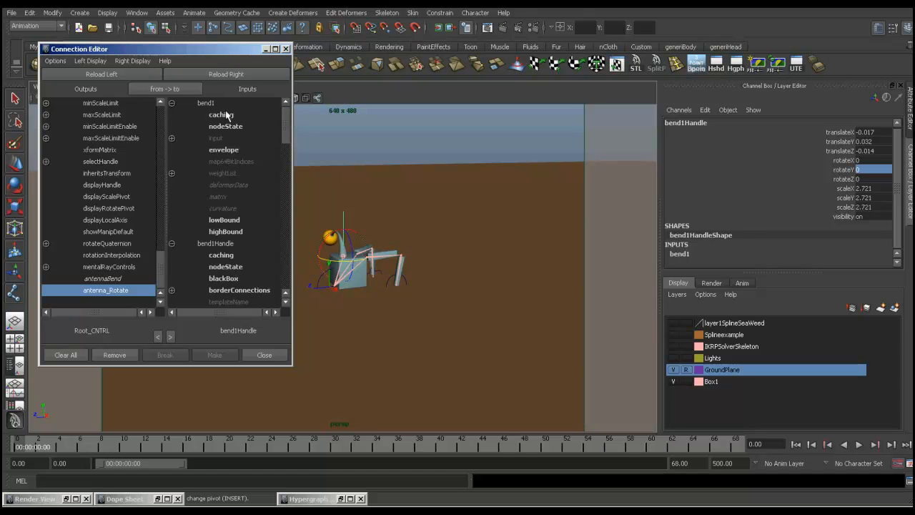
left_click(226, 75)
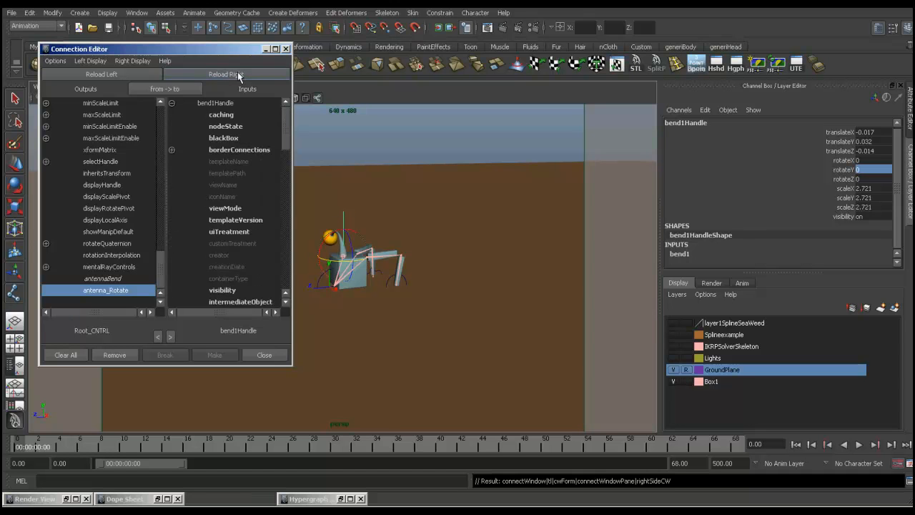
scroll(243, 254, "down", 10)
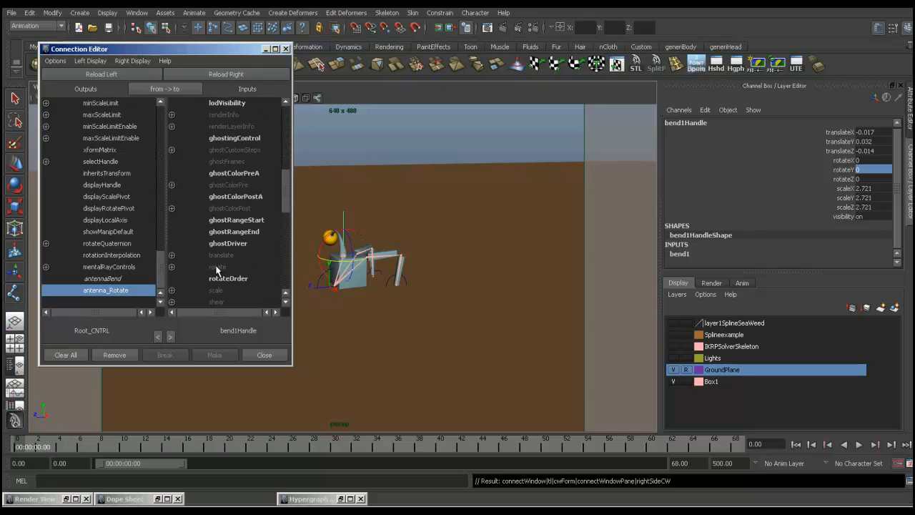
left_click(172, 266)
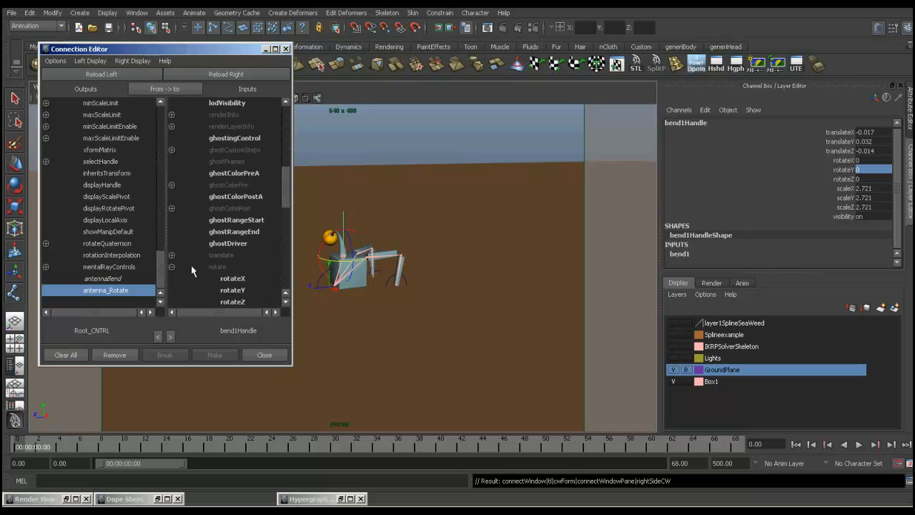
left_click(231, 291)
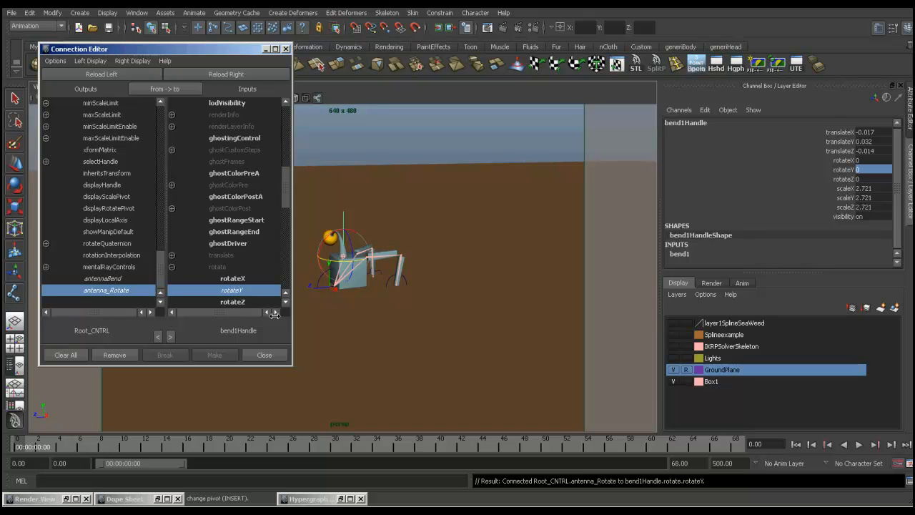
Select the root control and test the antenna's response by scrubbing antenna_Rotate, and keep antennaBend at -1.6.
key("q")
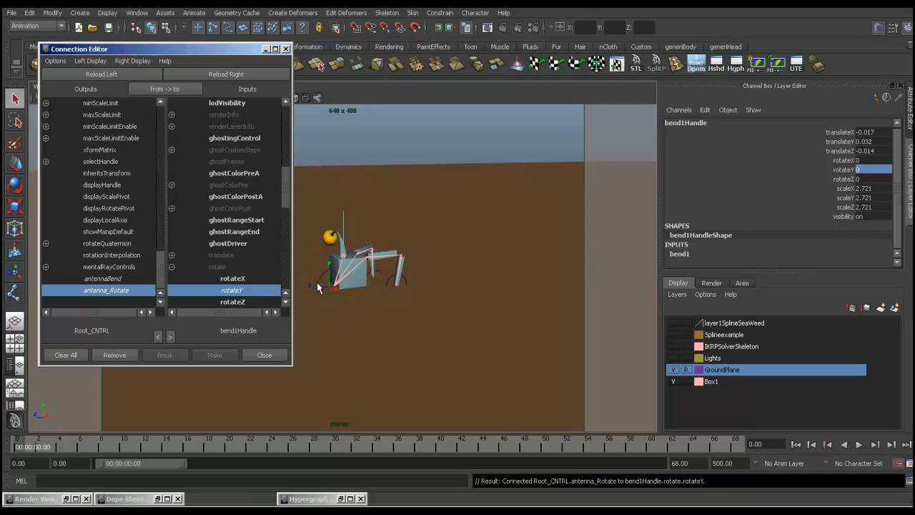
left_click(319, 286)
left_click(826, 237)
middle_click_drag(534, 141, 531, 178)
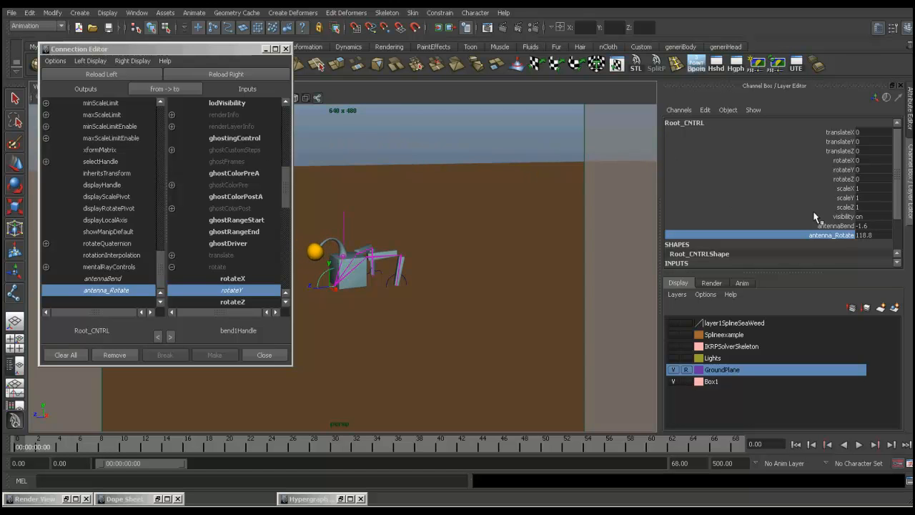
left_click(847, 226)
middle_click_drag(489, 130, 496, 159)
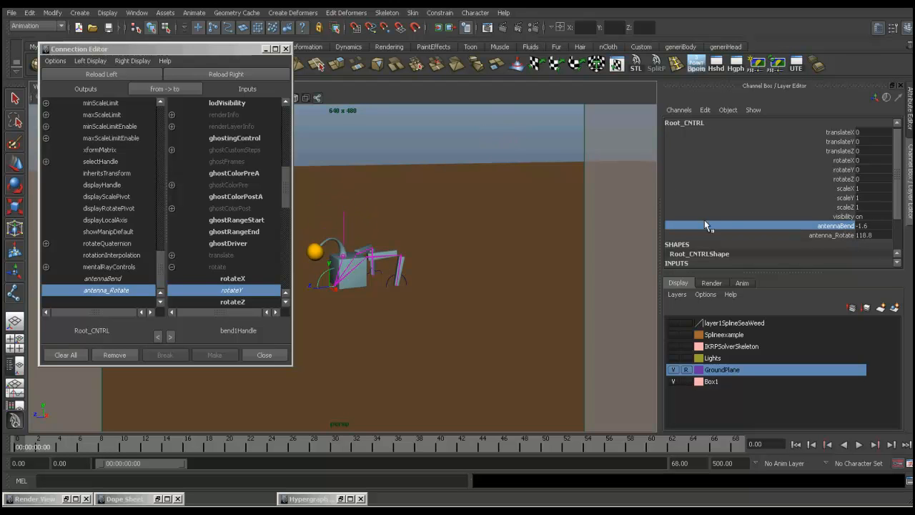
Scrub Root_CNTRL's antenna_Rotate back and forth to swing the bent antenna around, leaving it at about 88.8.
left_click(840, 238)
middle_click_drag(656, 233, 536, 205)
middle_click_drag(343, 222, 322, 203)
middle_click_drag(300, 208, 338, 213)
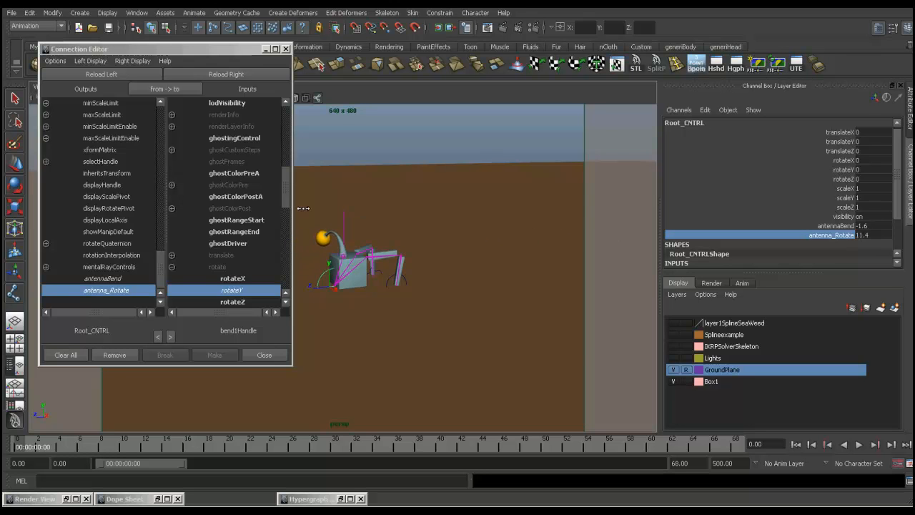
middle_click_drag(478, 235, 322, 199)
scroll(557, 225, "down", 2)
middle_click_drag(557, 225, 560, 244)
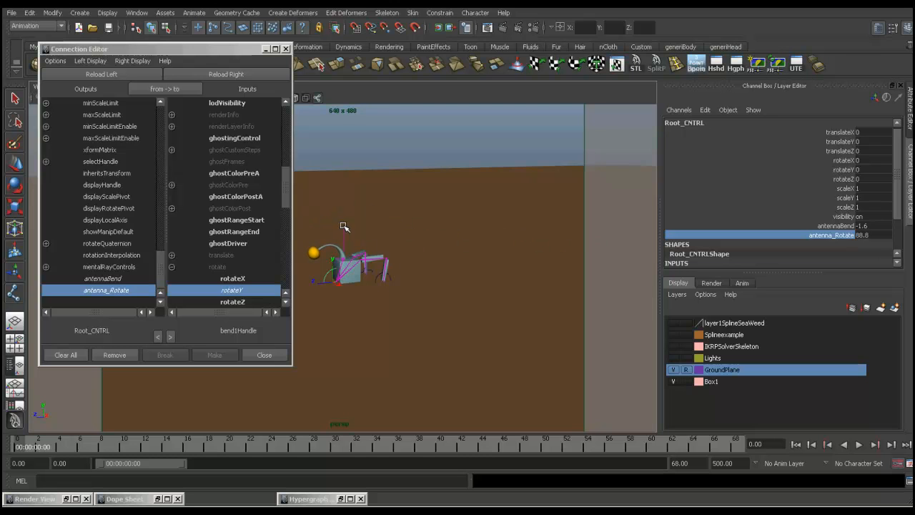
Close the Connection Editor and edit Root_CNTRL's antenna_Rotate attribute to a minimum of -1200 and a maximum of 1200.
left_click(266, 355)
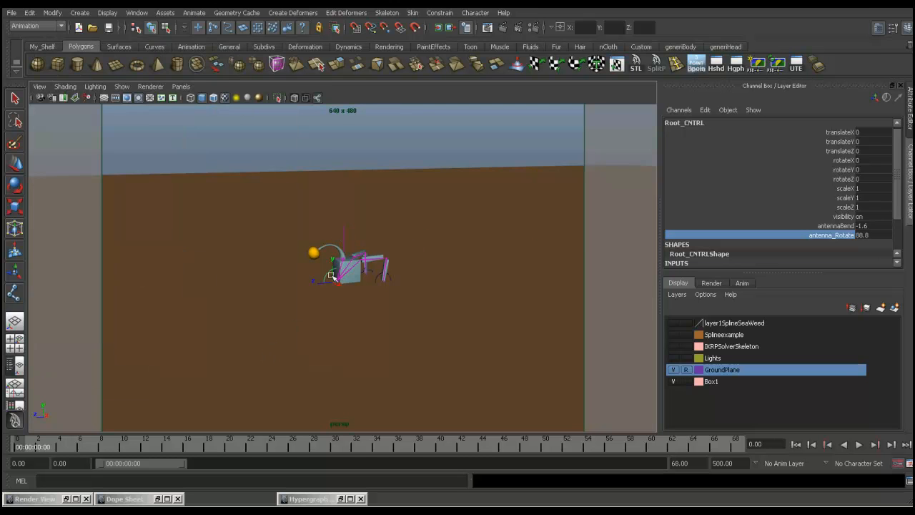
key("q")
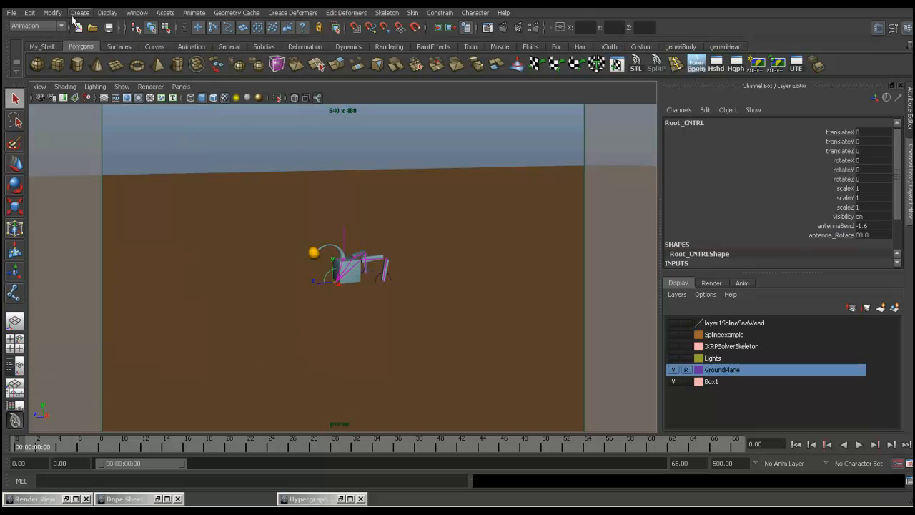
left_click(54, 13)
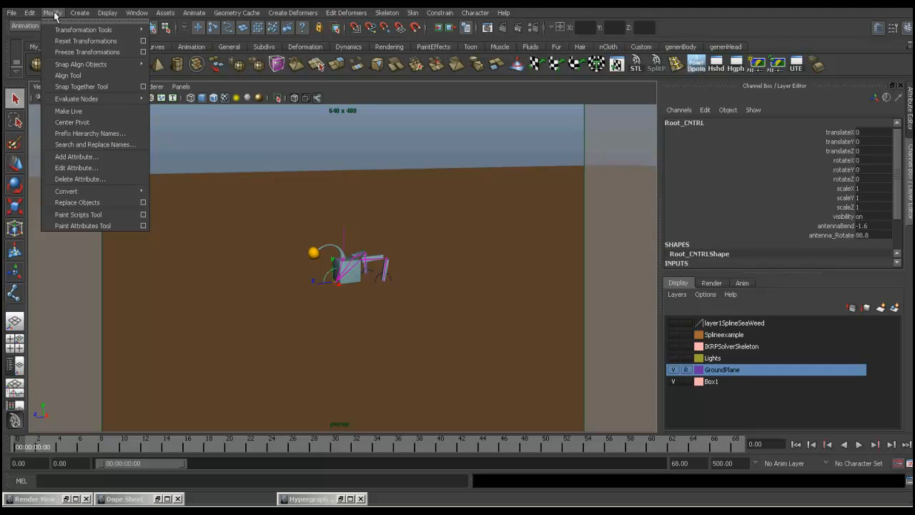
left_click(72, 167)
left_click(149, 139)
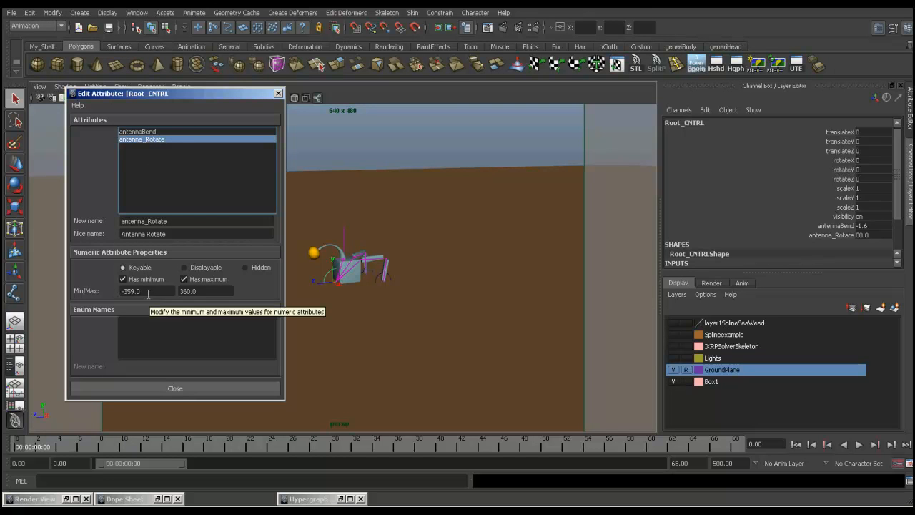
left_click_drag(149, 292, 119, 292)
type("-1200")
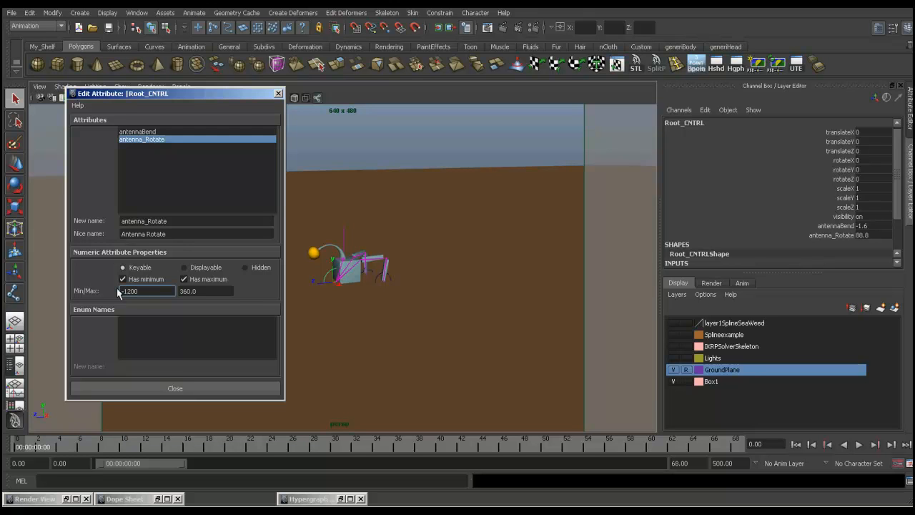
key("Tab")
type("12")
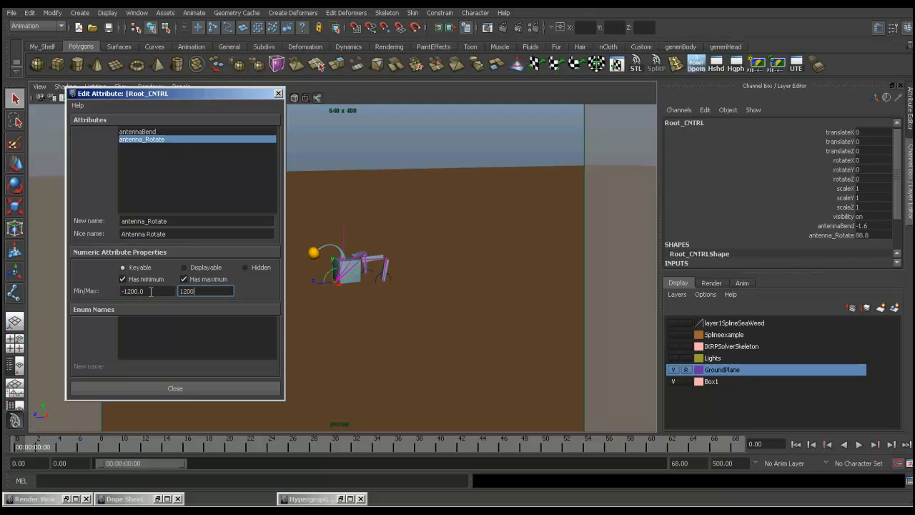
left_click(175, 389)
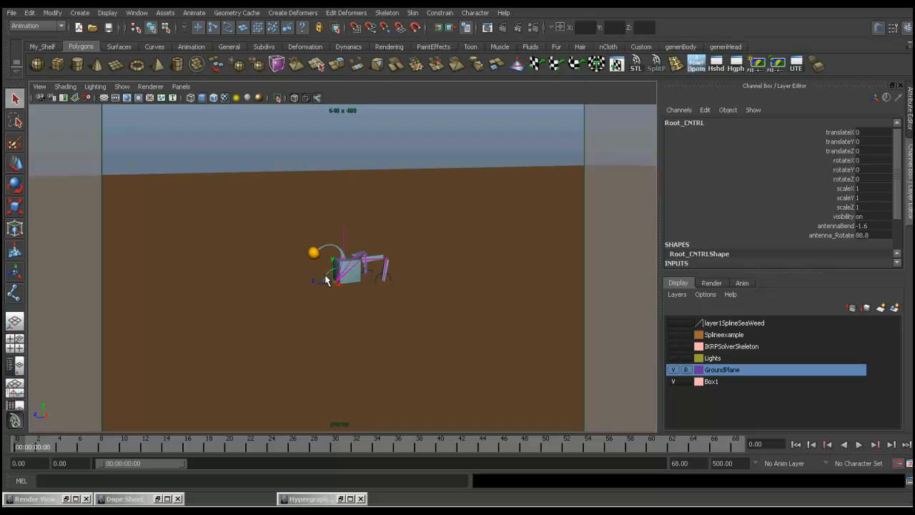
Test antenna_Rotate's widened range by scrubbing it in both directions, and reset it to 0.
left_click(832, 236)
middle_click_drag(300, 291, 527, 276)
middle_click_drag(286, 285, 102, 252)
middle_click_drag(474, 273, 621, 260)
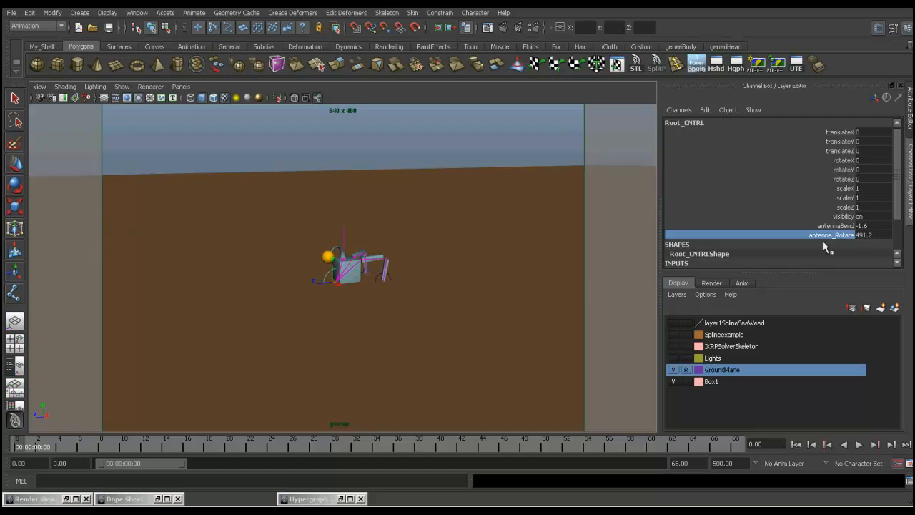
left_click(862, 234)
type("0")
key("Return")
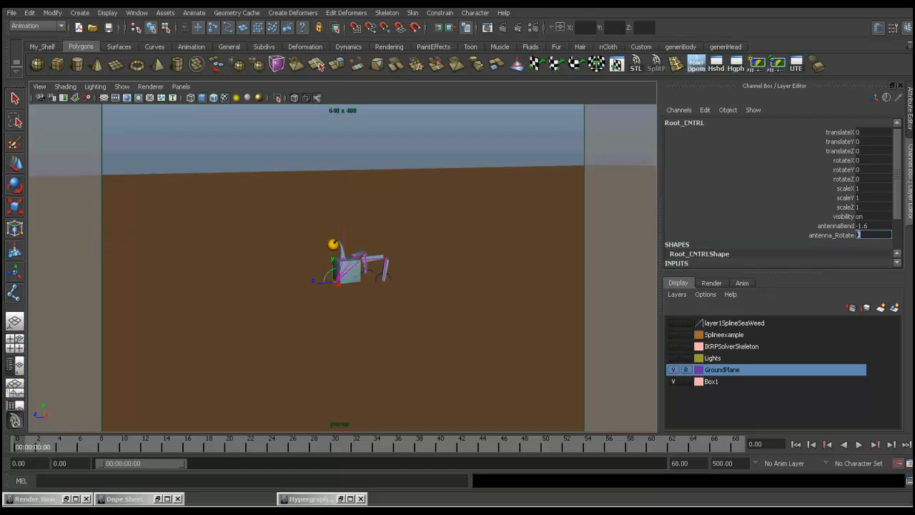
Set antenna_Rotate to 90 and scrub it down to about 56.8.
type("90")
key("Return")
left_click(824, 236)
middle_click_drag(577, 249, 392, 252)
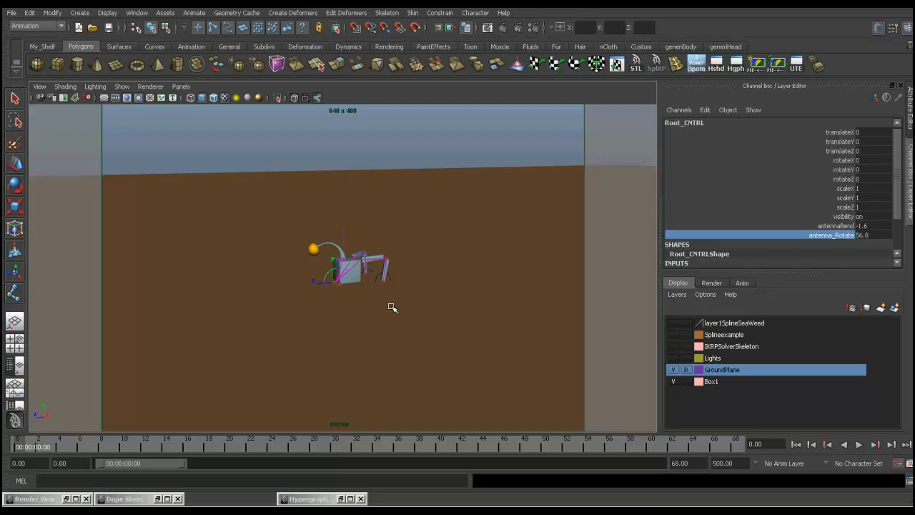
Inspect the box rig up close, select the rear leg's control circle, and switch the selection to the root control.
scroll(393, 304, "up", 3)
left_click_drag(416, 310, 437, 321, "alt")
right_click_drag(458, 323, 531, 327, "alt")
middle_click_drag(489, 298, 494, 286, "alt")
left_click_drag(496, 310, 388, 308, "alt")
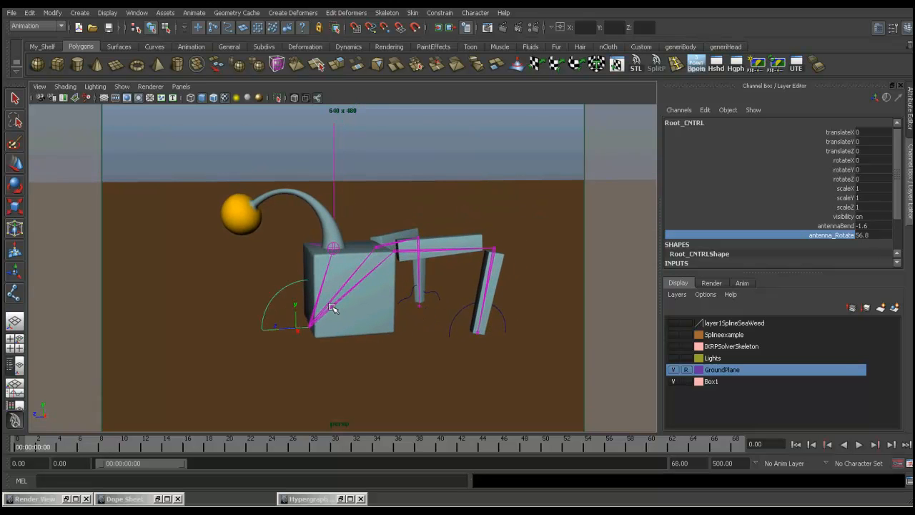
left_click(452, 303)
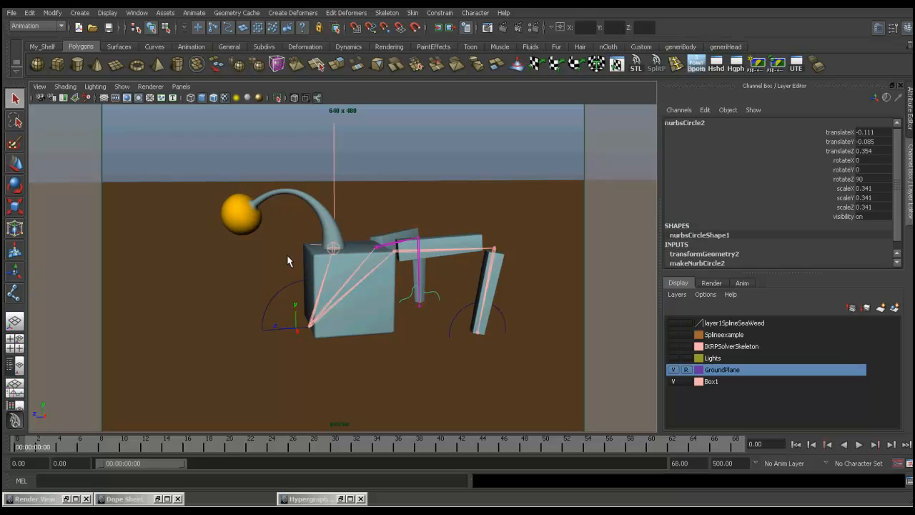
left_click(284, 289)
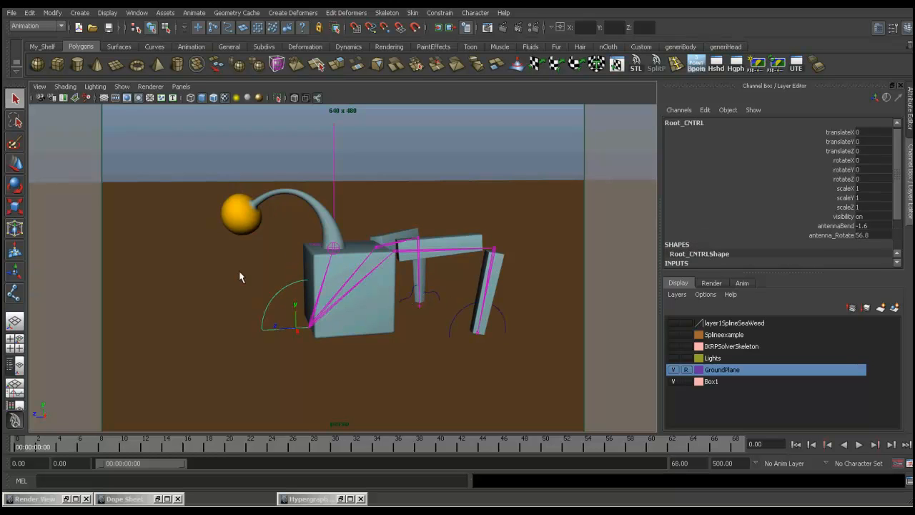
Rotate the root control about X to about 6 degrees to tilt the whole rig, and clear the selection.
left_click(15, 185)
left_click_drag(302, 325, 306, 327)
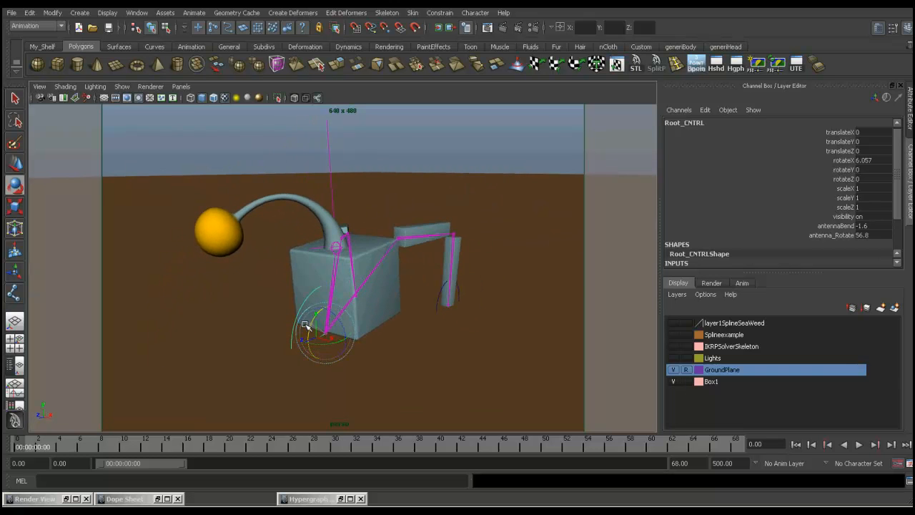
left_click_drag(444, 357, 400, 334, "alt")
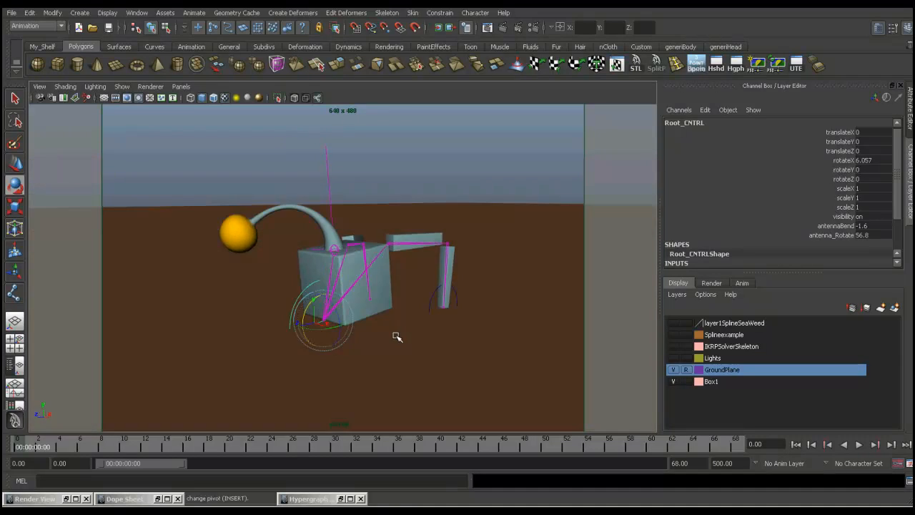
mouse_move(337, 310)
left_mouse_down()
mouse_move(323, 312)
mouse_move(327, 324)
mouse_move(322, 318)
left_mouse_up()
left_click(435, 158)
left_click_drag(449, 257, 388, 292, "alt")
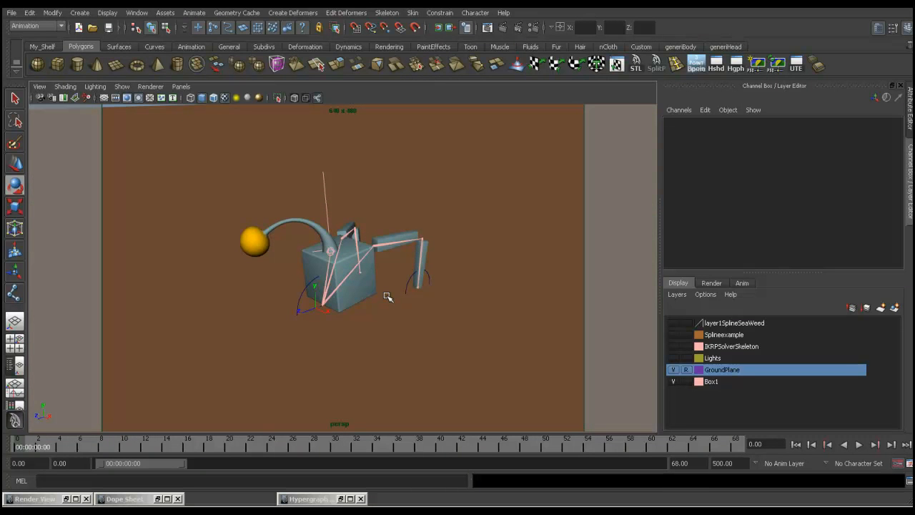